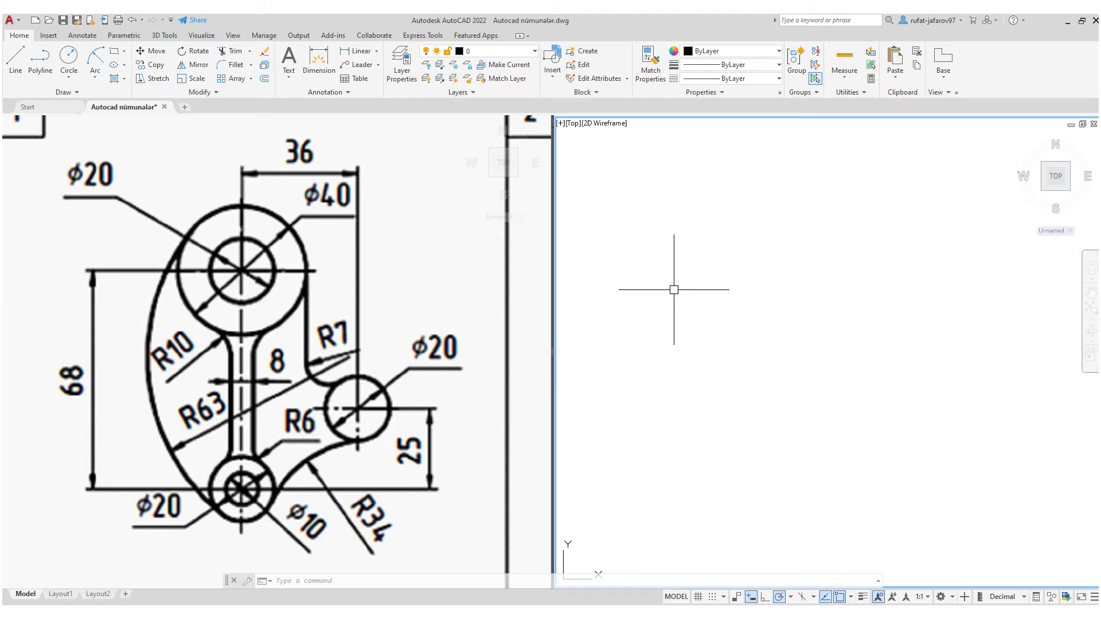
Compare the reference sketch with the empty drawing pane by switching between them.
left_click(463, 239)
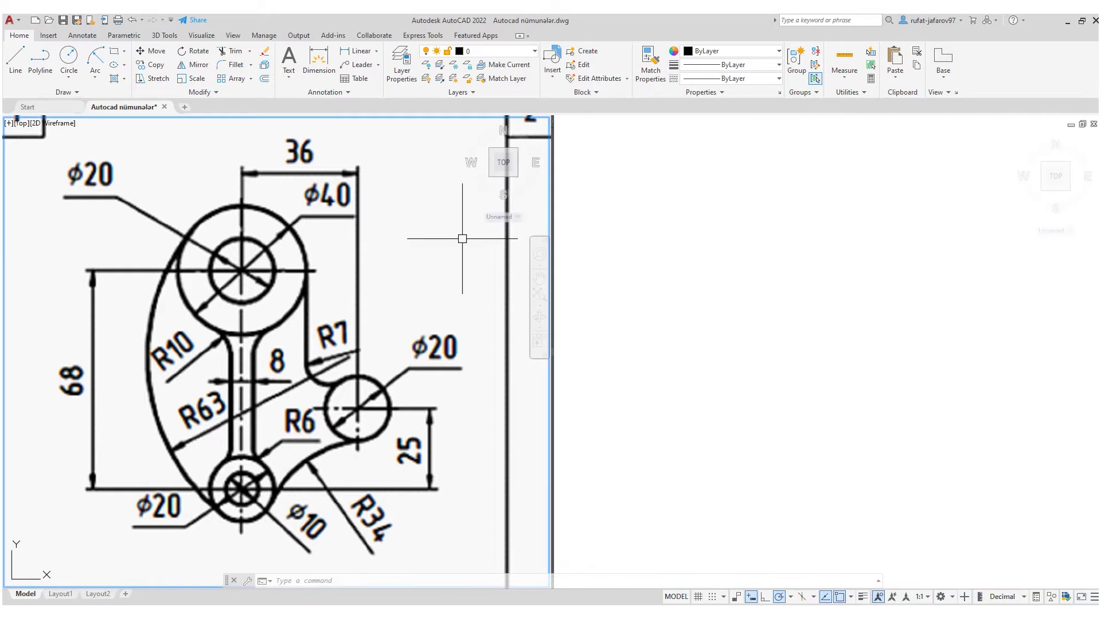
left_click(708, 226)
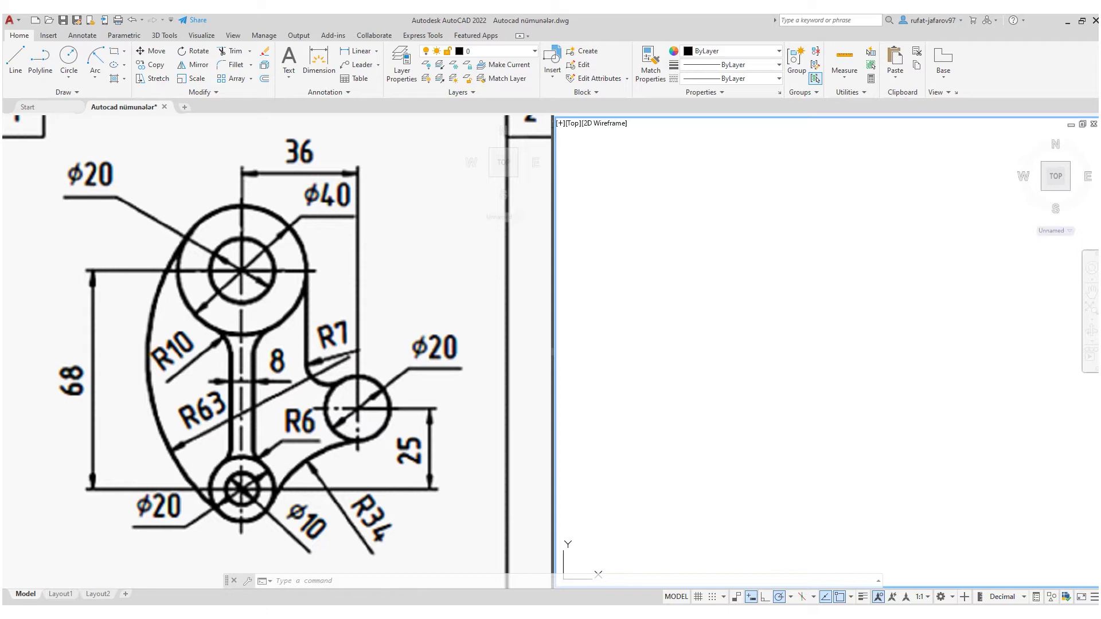
left_click(487, 244)
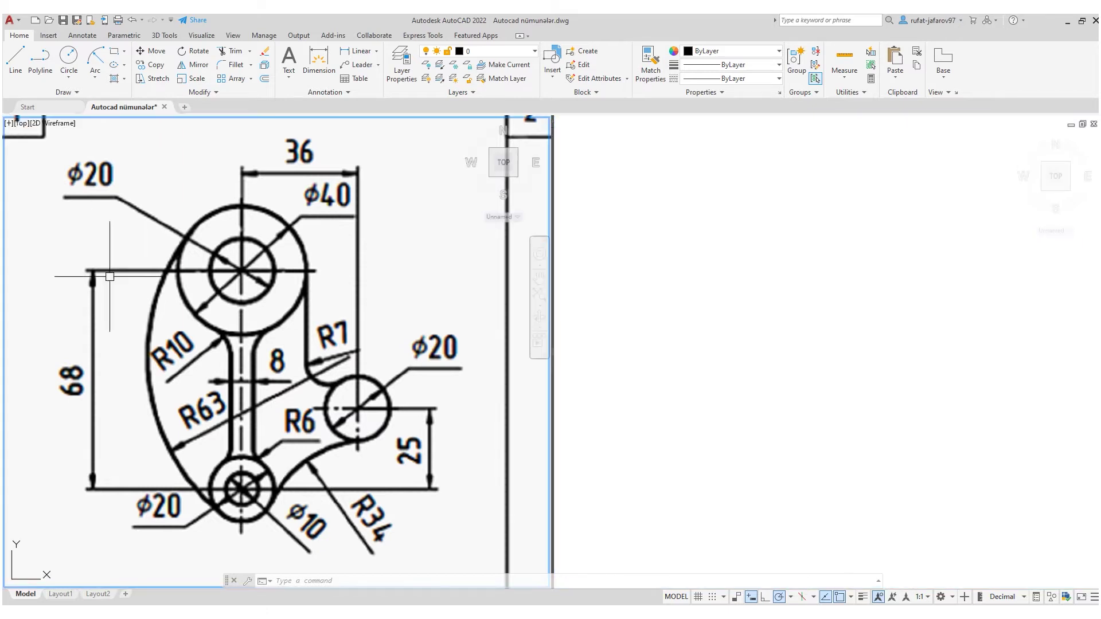
left_click(766, 310)
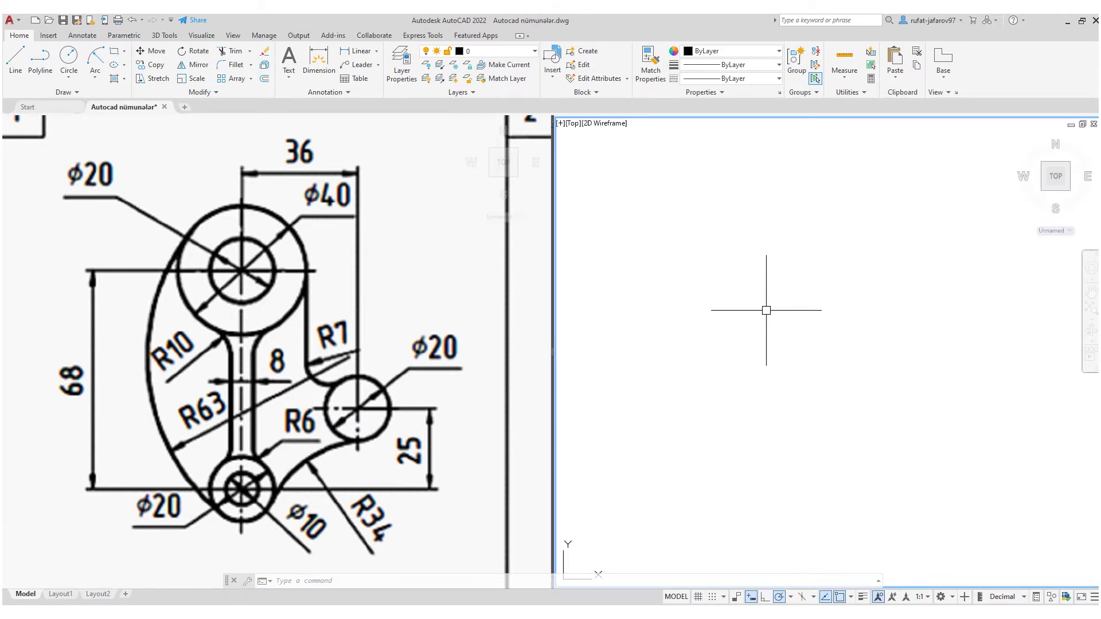
left_click(376, 218)
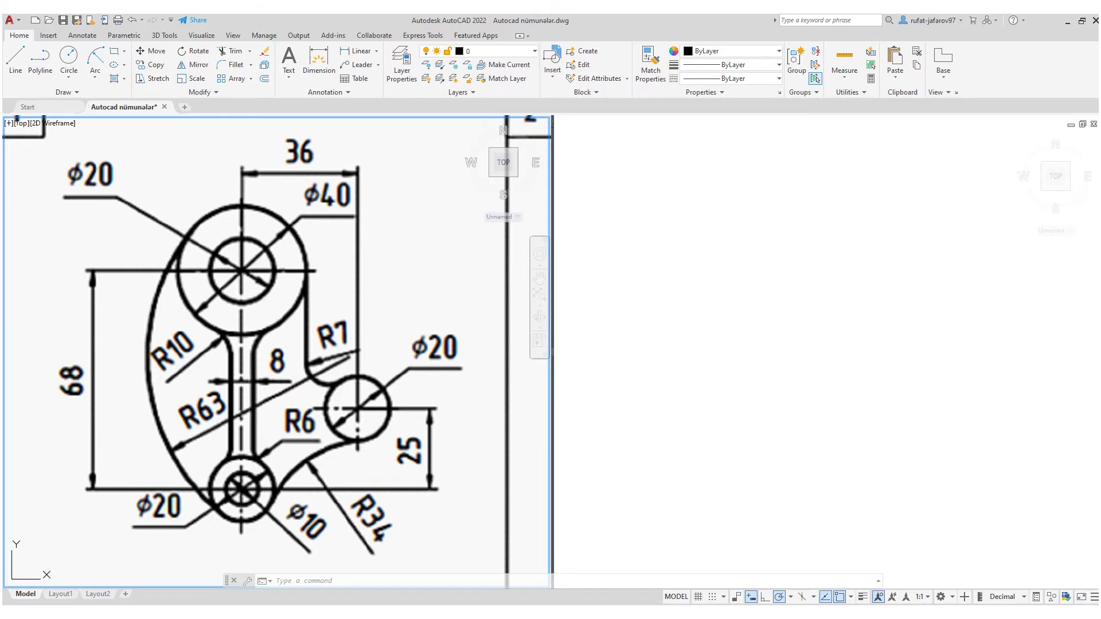
left_click(585, 269)
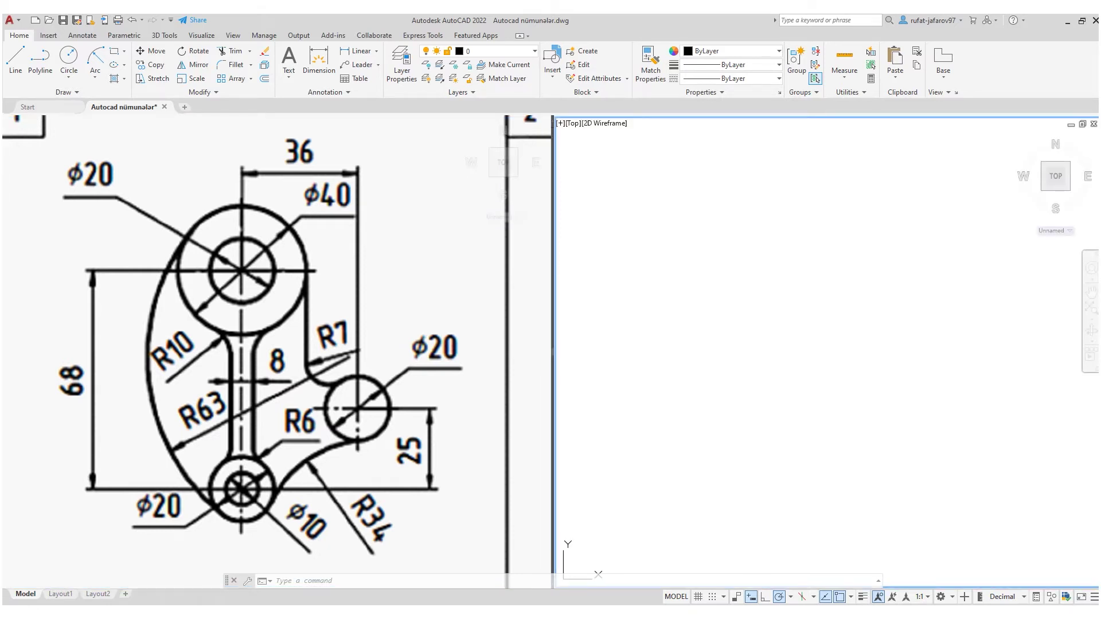
left_click(273, 221)
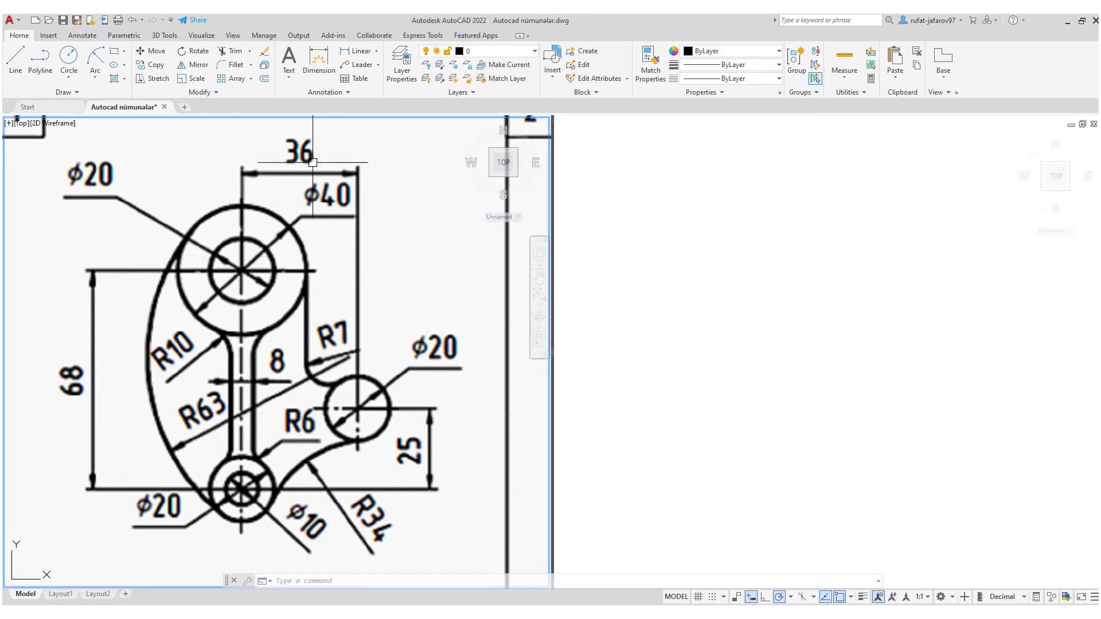
left_click(69, 56)
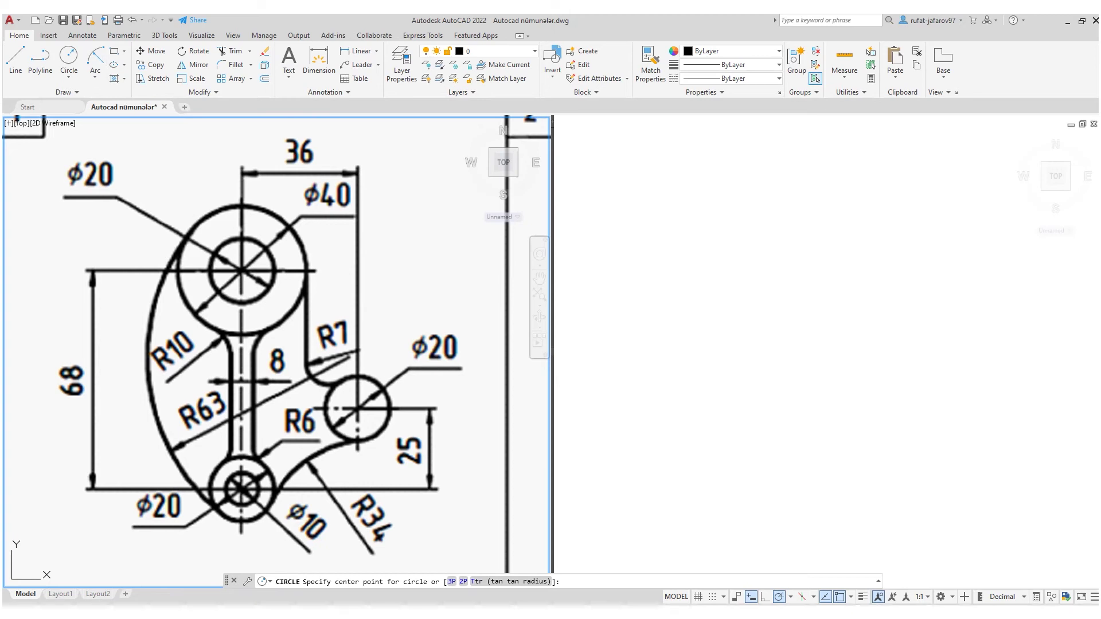
Draw a ⌀20 circle in the empty drawing area.
left_click(792, 277)
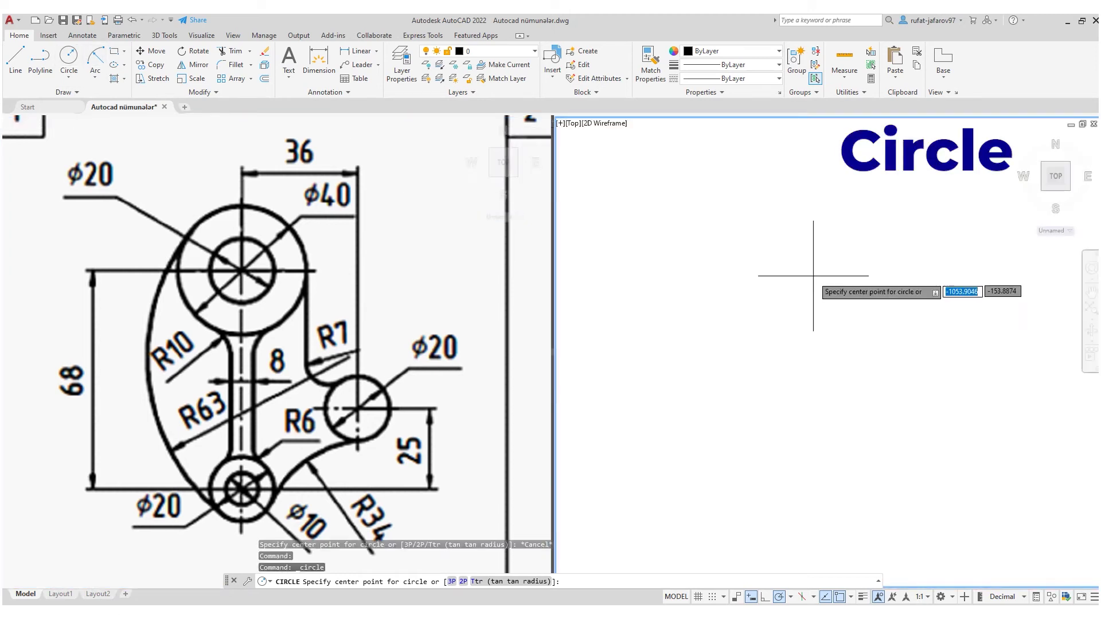
type("d")
key("Return")
type("20")
key("Return")
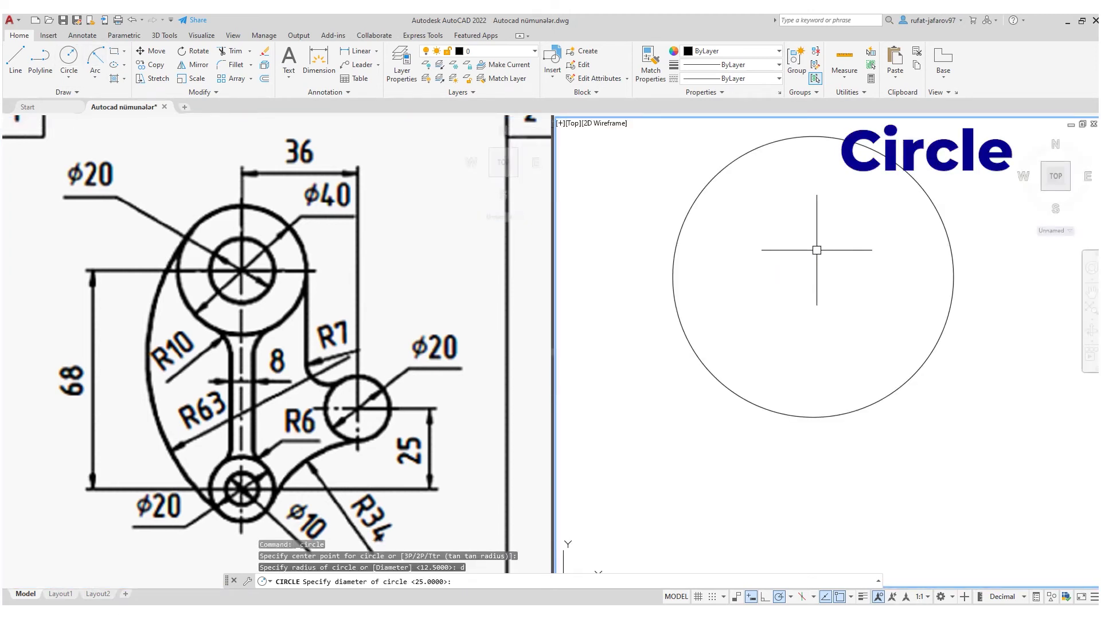
Move the ⌀20 circle to a new position and recentre the view on it.
scroll(816, 250, "down", 2)
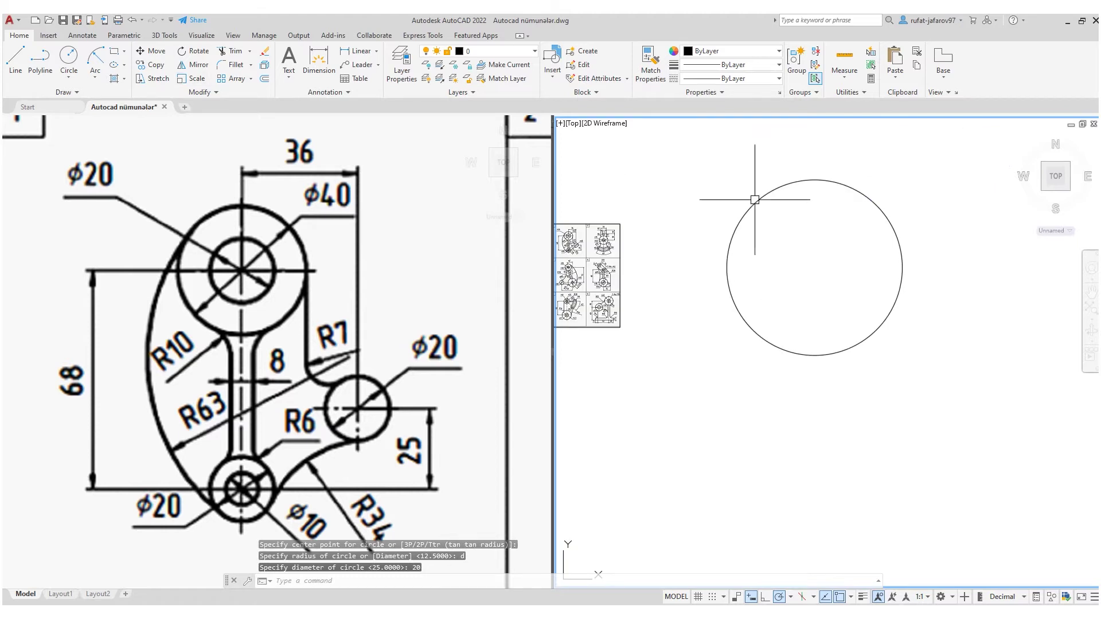
left_click_drag(946, 241, 588, 138)
left_click(152, 51)
left_click(727, 267)
scroll(740, 253, "down", 2)
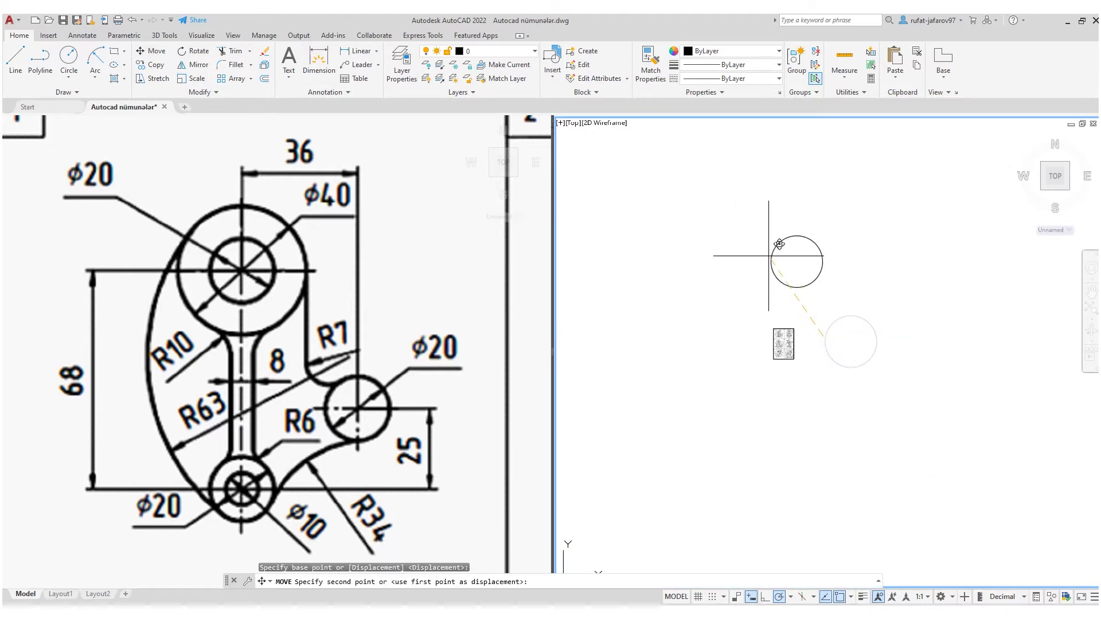
left_click(1006, 344)
middle_click_drag(1005, 344, 767, 265)
scroll(874, 277, "up", 4)
middle_click_drag(874, 277, 841, 301)
Add a concentric ⌀40 circle around the ⌀20 circle and check it against the reference.
left_click(69, 56)
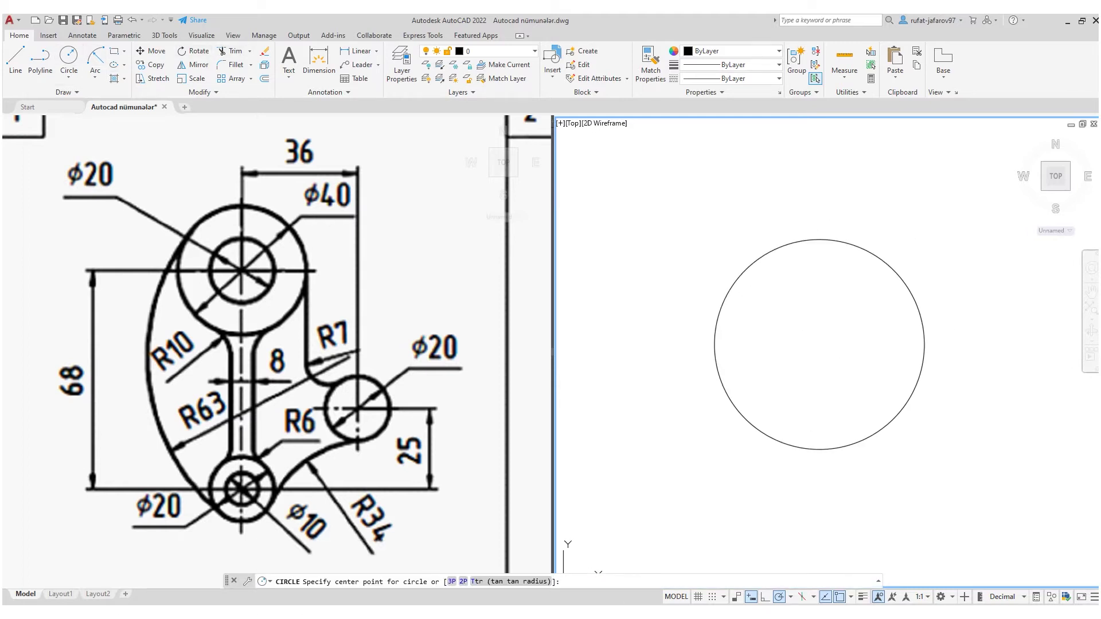
left_click(820, 344)
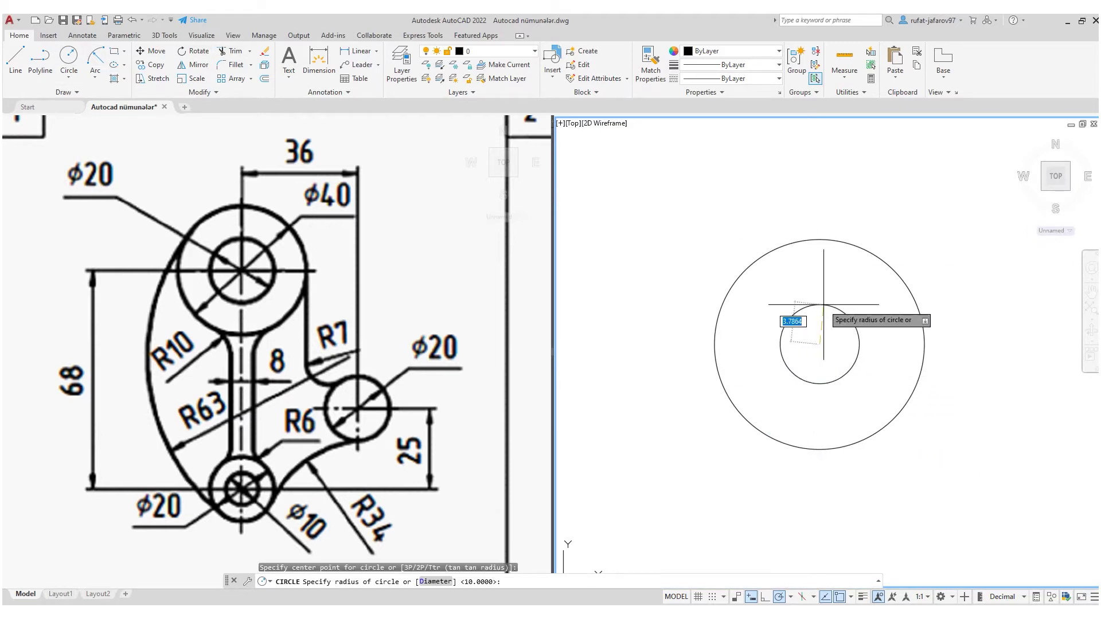
type("d")
key("Return")
type("40")
key("Return")
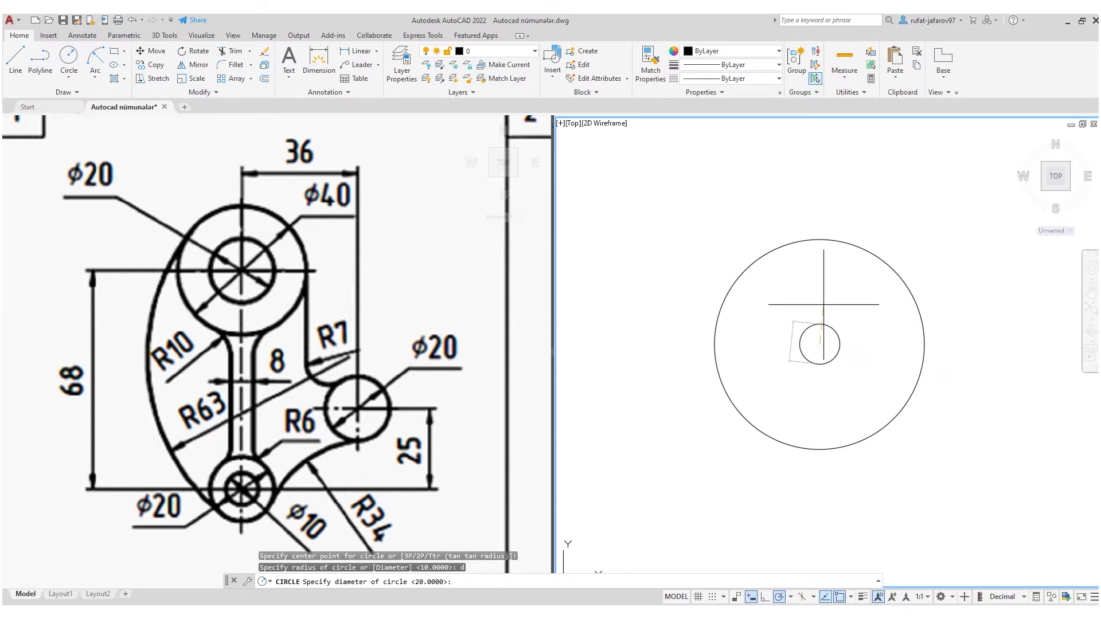
scroll(810, 402, "up", 1)
scroll(824, 305, "down", 4)
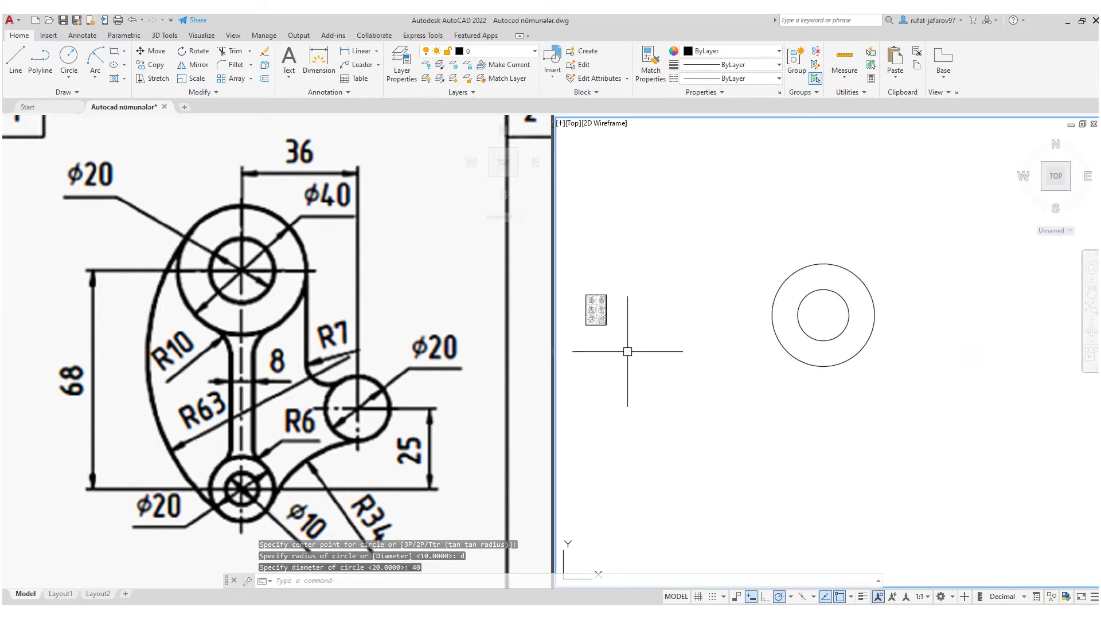
left_click(343, 311)
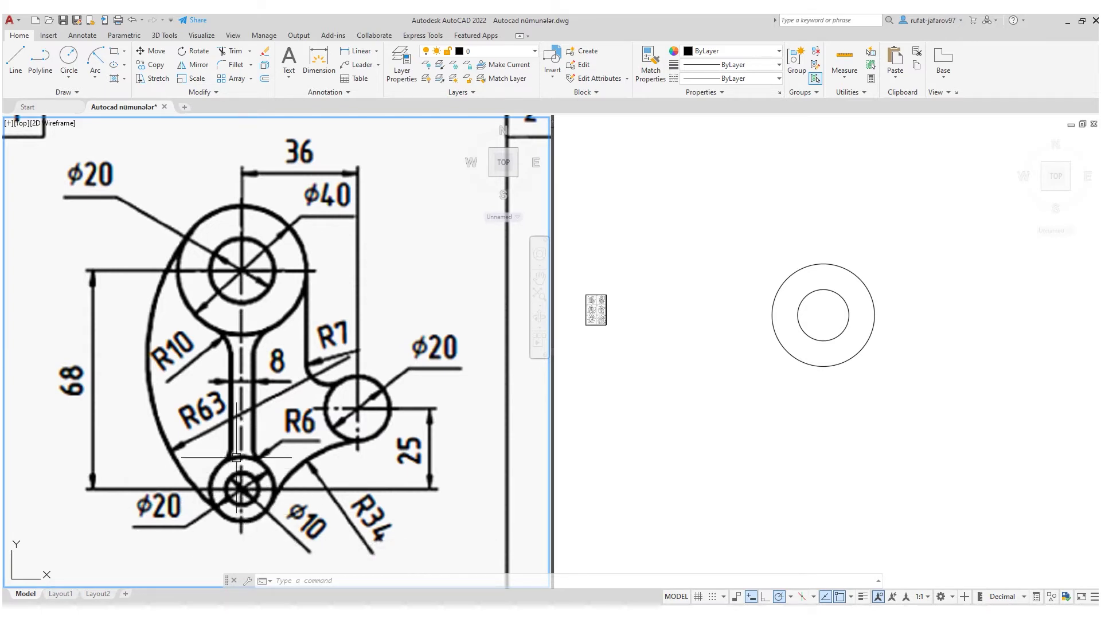
left_click(820, 321)
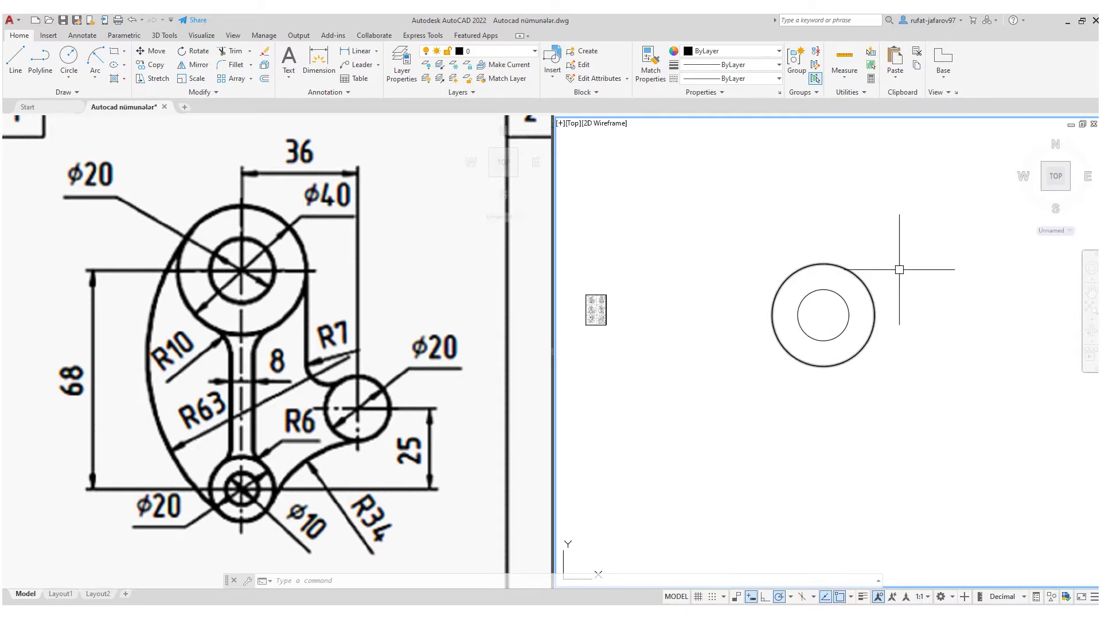
Draw a 68-long vertical line down from the top circles' centre.
left_click(16, 57)
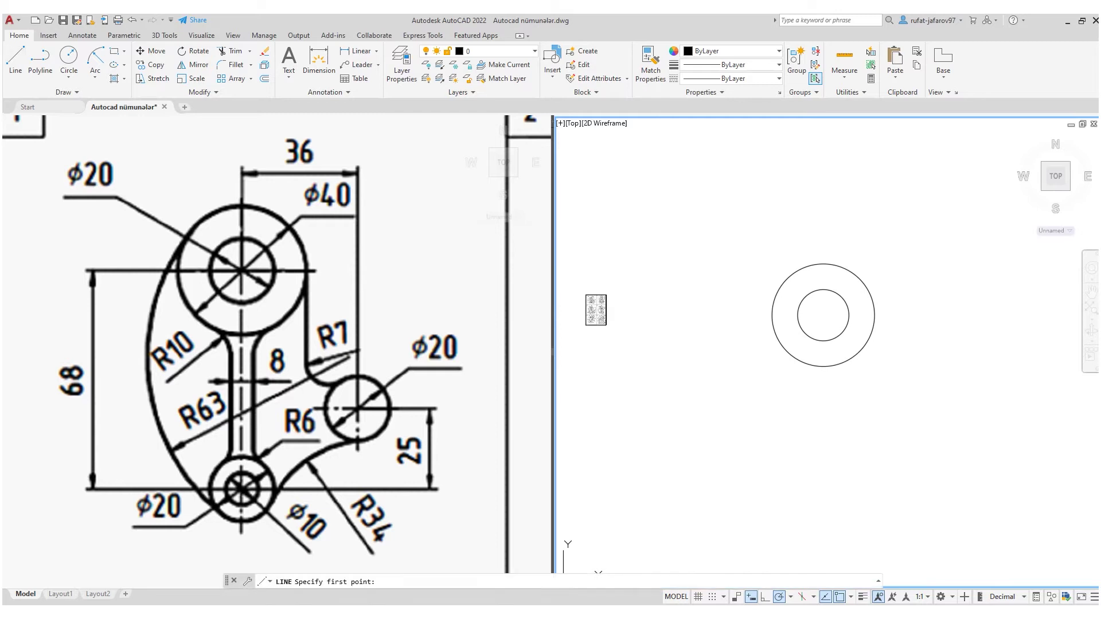
left_click(824, 315)
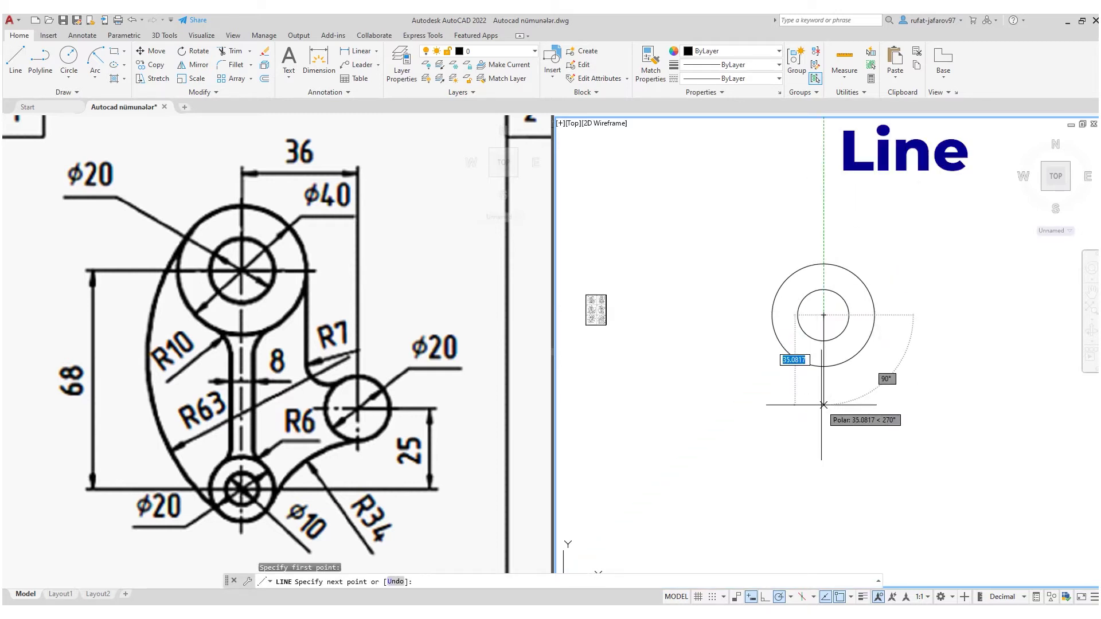
type("68")
key("Return")
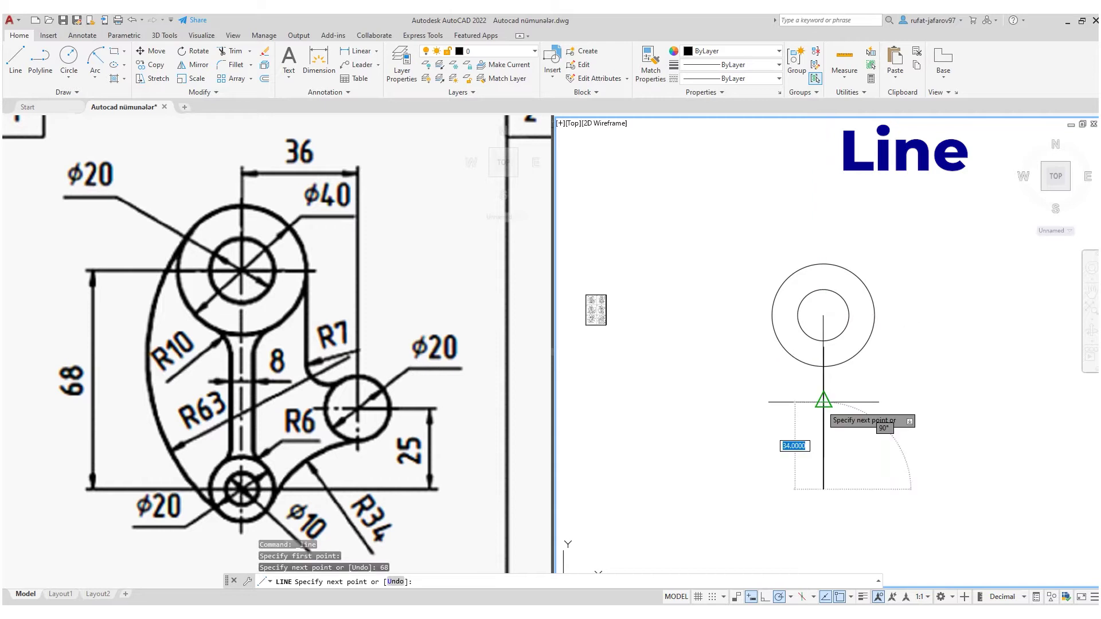
key("Escape")
middle_click_drag(893, 413, 772, 245)
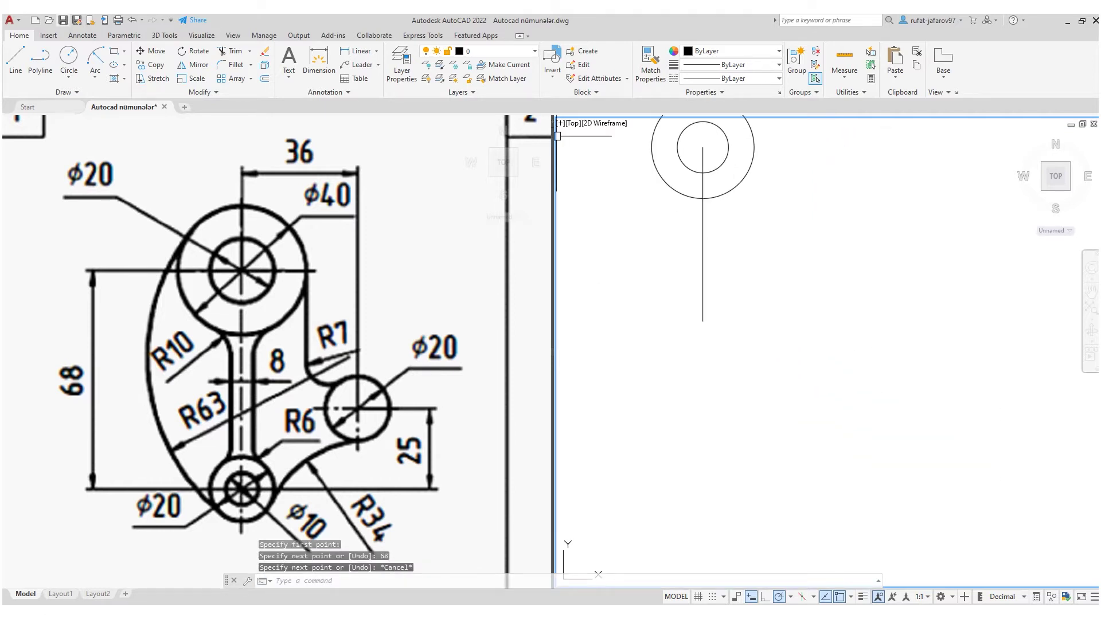
Draw a ⌀20 circle centred on the line's lower end.
left_click(69, 57)
scroll(762, 298, "up", 2)
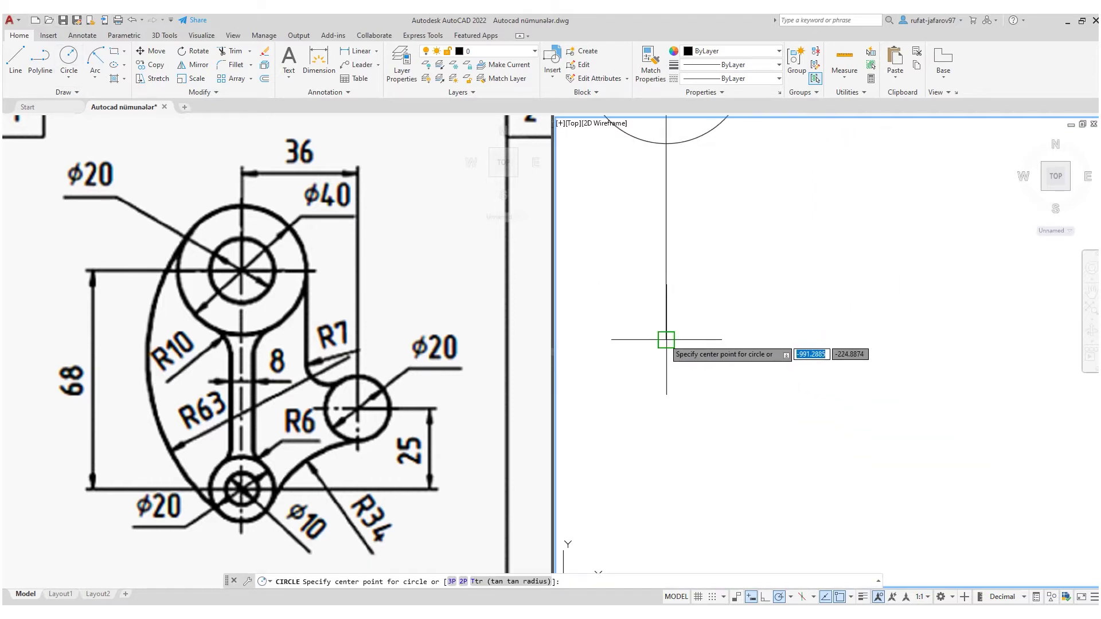
left_click(666, 340)
key("Return")
type("20")
key("Return")
Add a concentric ⌀10 hole circle at the same lower centre.
key("Return")
left_click(667, 340)
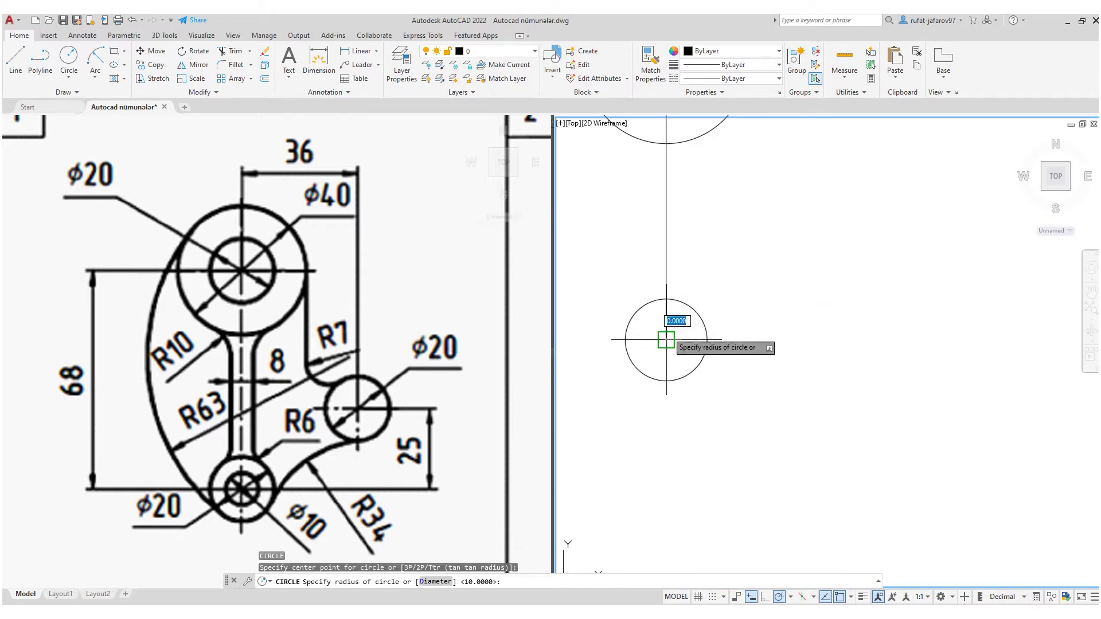
type("d")
key("Return")
type("10")
key("Return")
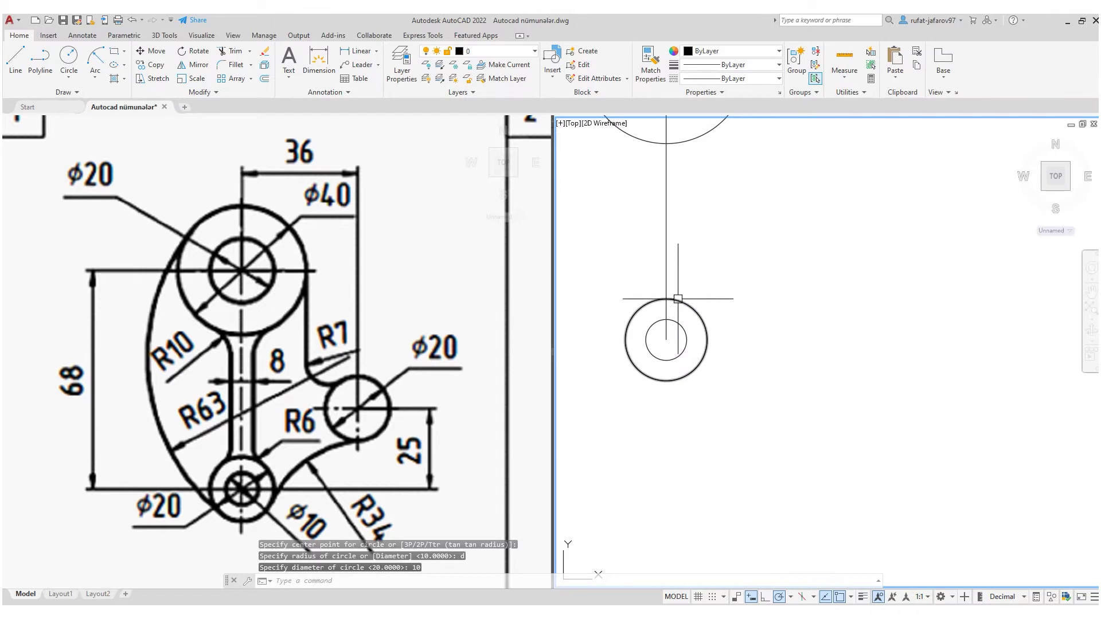
scroll(704, 342, "down", 2)
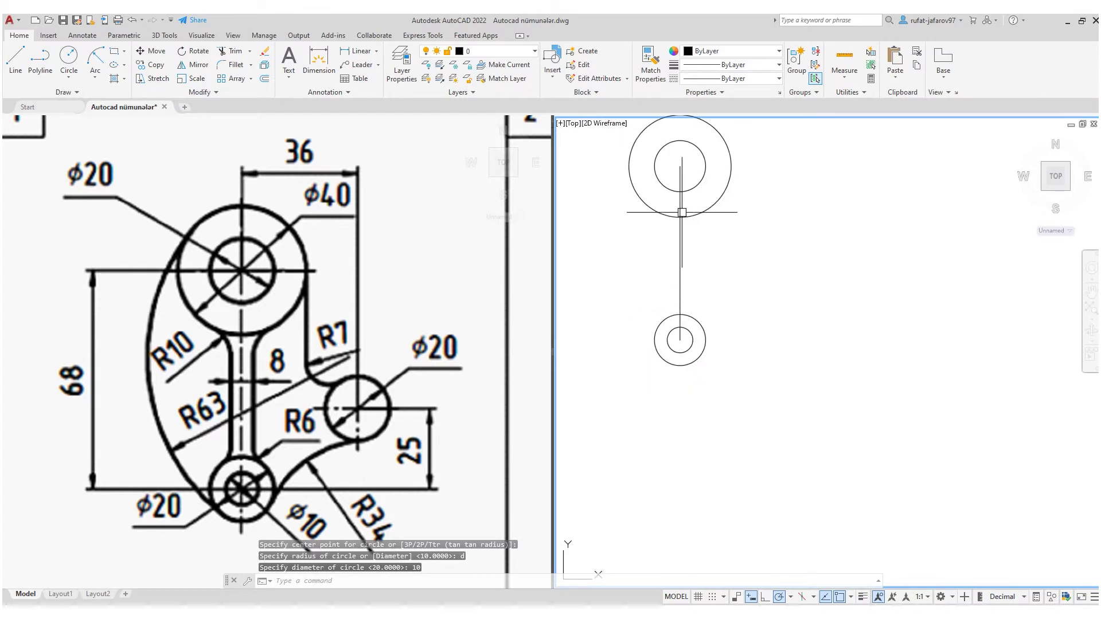
scroll(698, 238, "up", 1)
scroll(698, 238, "up", 1)
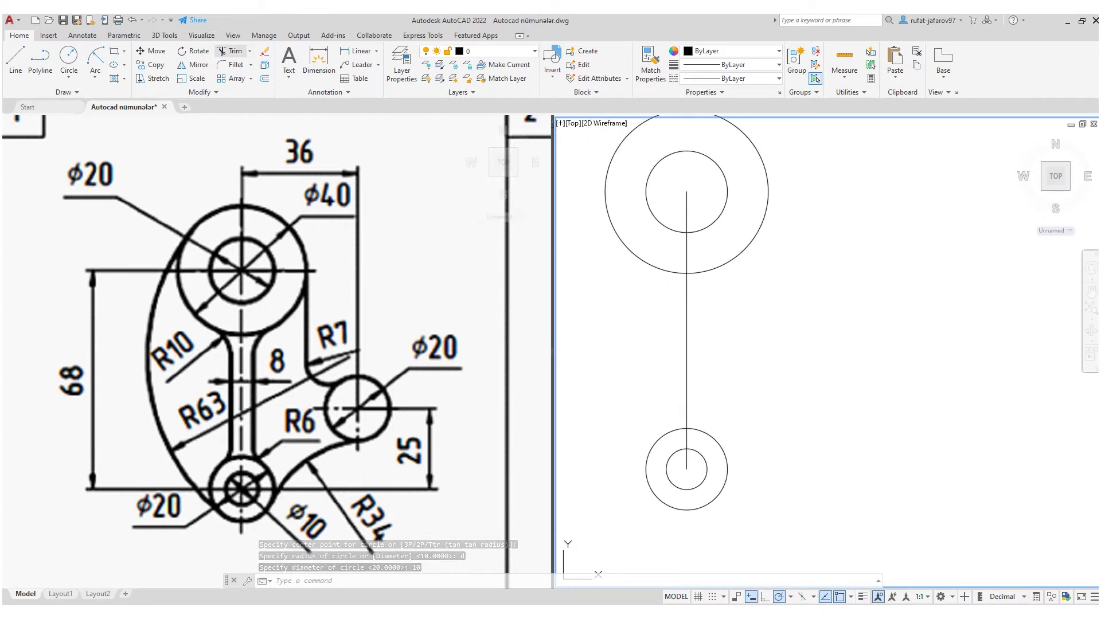
Trim the centre line out of the upper and lower circles.
left_click(243, 359)
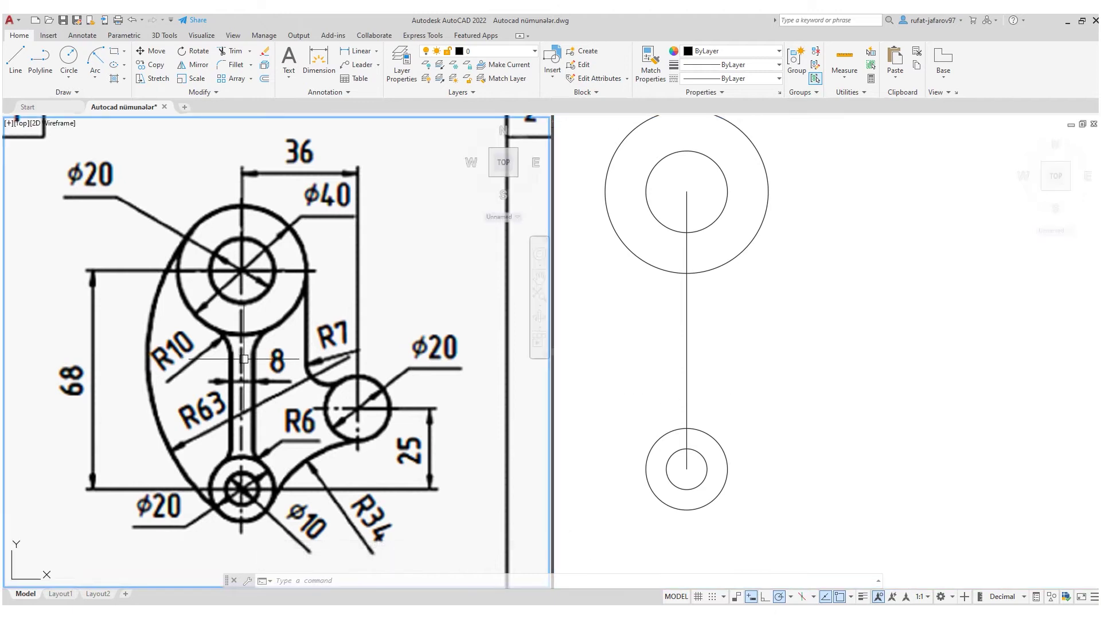
left_click(667, 215)
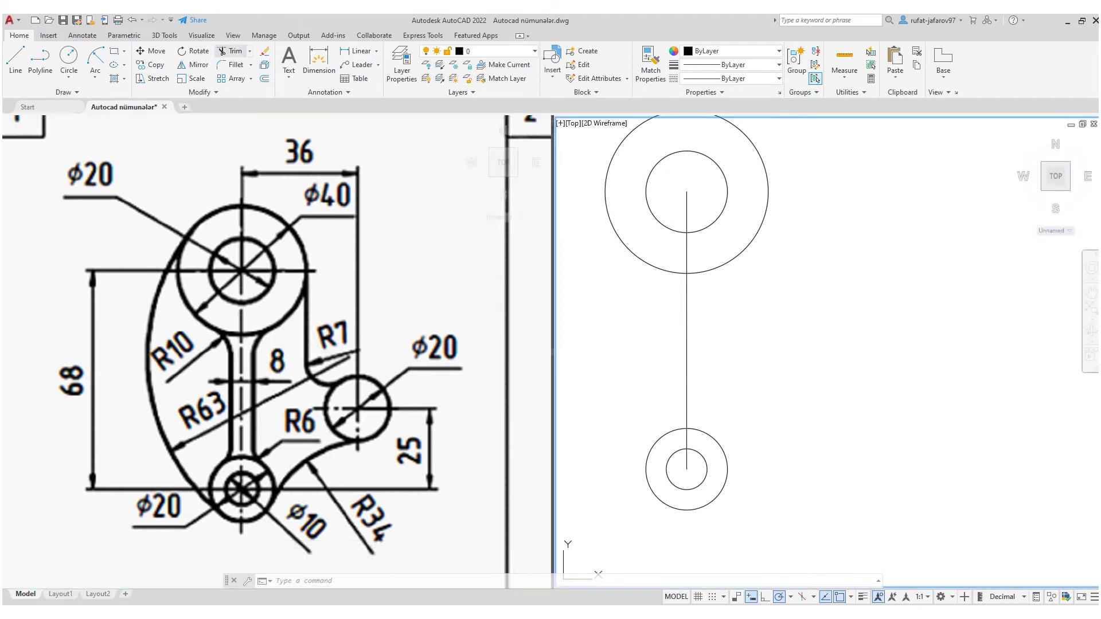
left_click(231, 51)
left_click(687, 212)
left_click(686, 253)
left_click(686, 463)
Offset the centre line 4 to each side to form the 8-wide arm.
left_click(712, 337)
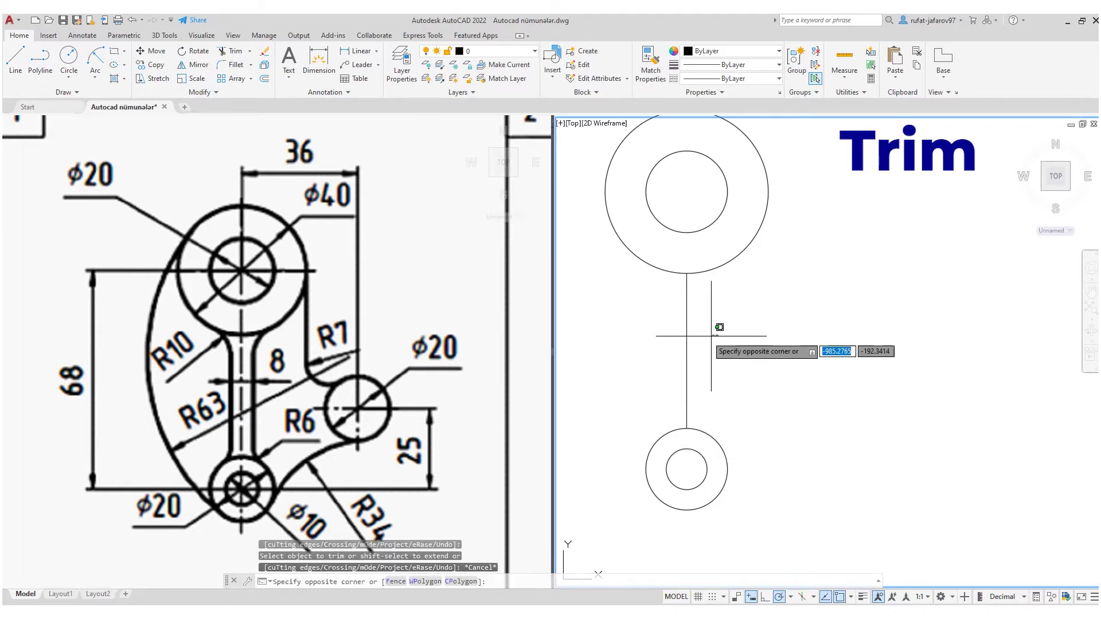
left_click(677, 344)
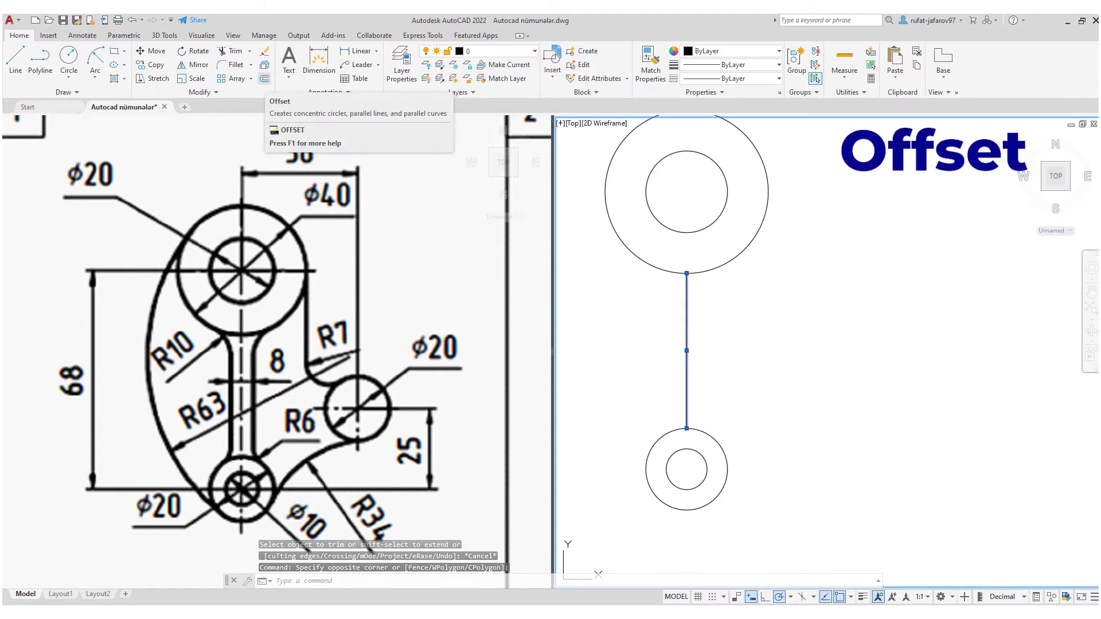
left_click(265, 79)
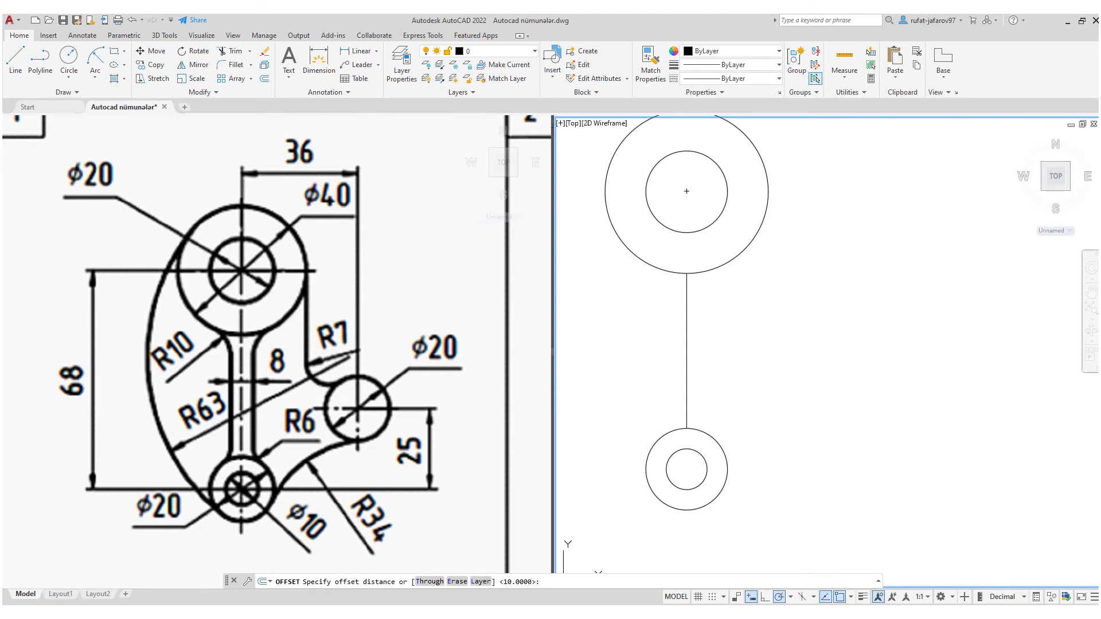
left_click(632, 290)
key("Escape")
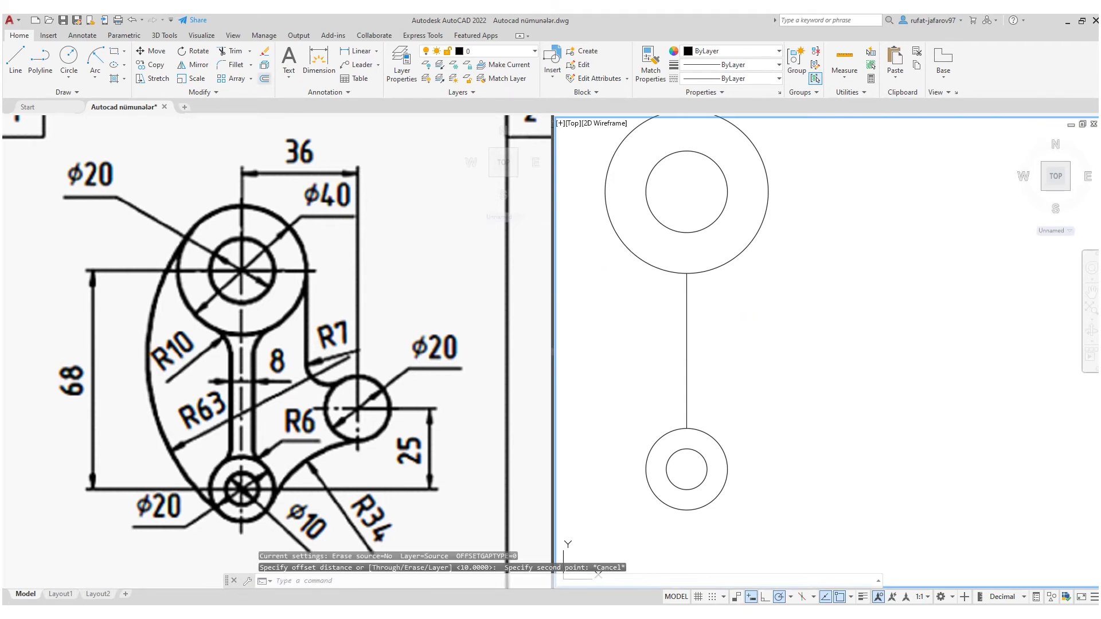
key("space")
type("4")
key("Return")
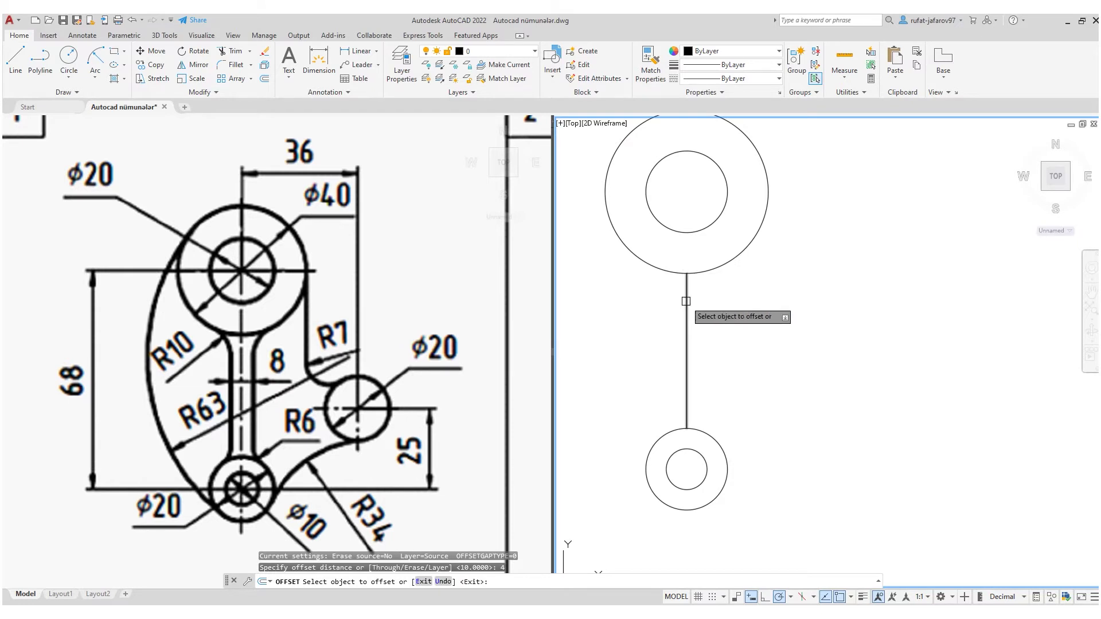
left_click(687, 304)
left_click(687, 307)
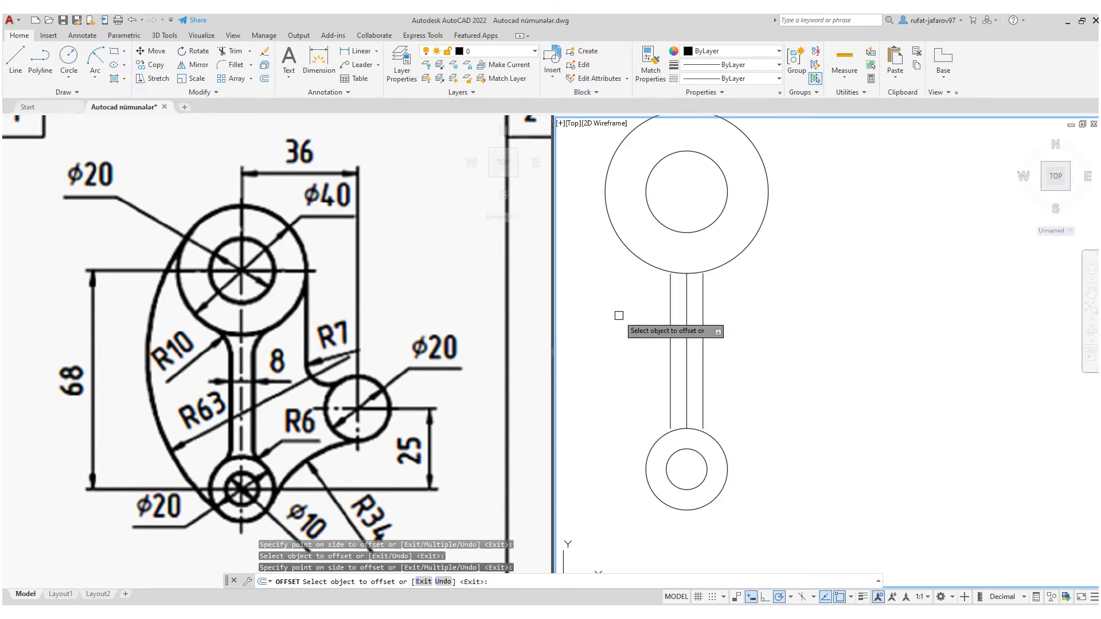
key("Escape")
left_click(686, 311)
Delete the original centre line.
key("Delete")
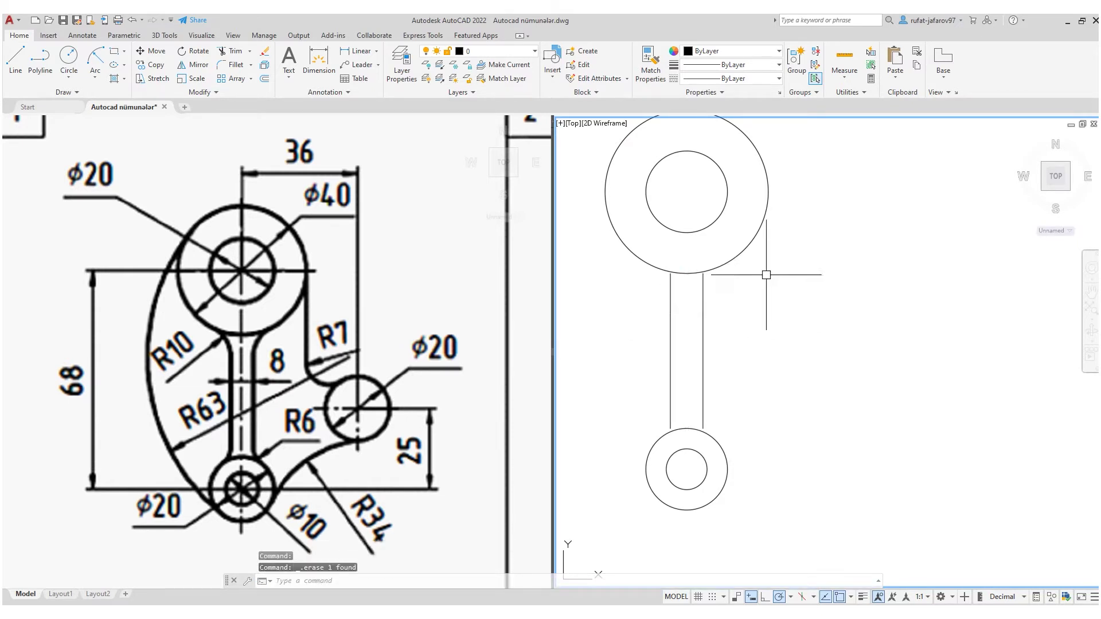
scroll(734, 333, "up", 2)
left_click(255, 371)
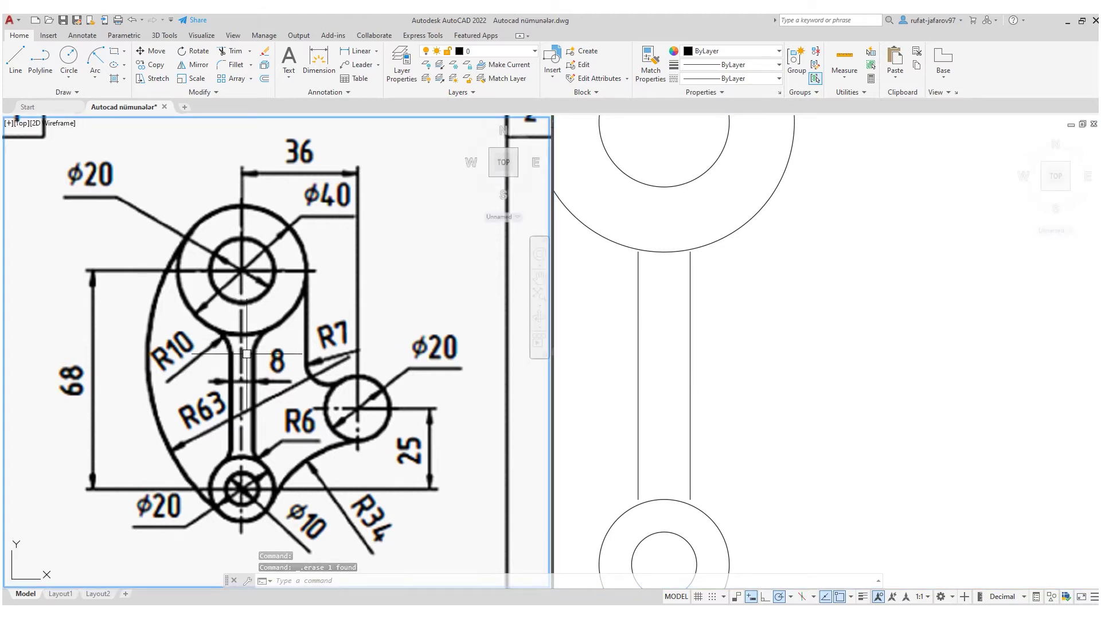
left_click(236, 65)
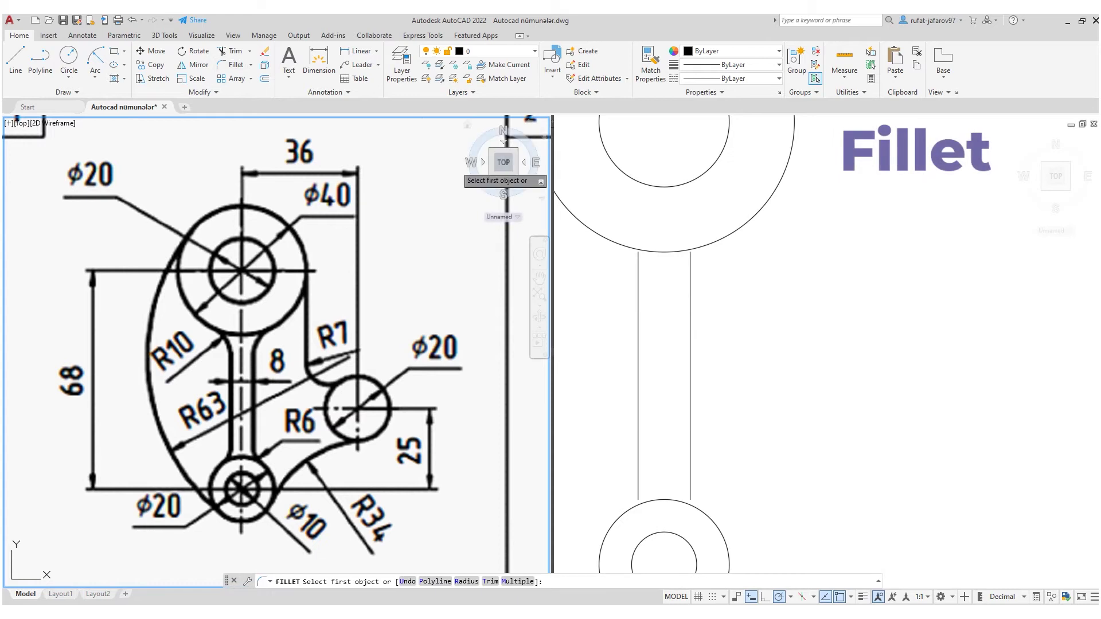
Set fillet radius 10 and round both upper corners where the side lines meet the top boss.
left_click(628, 282)
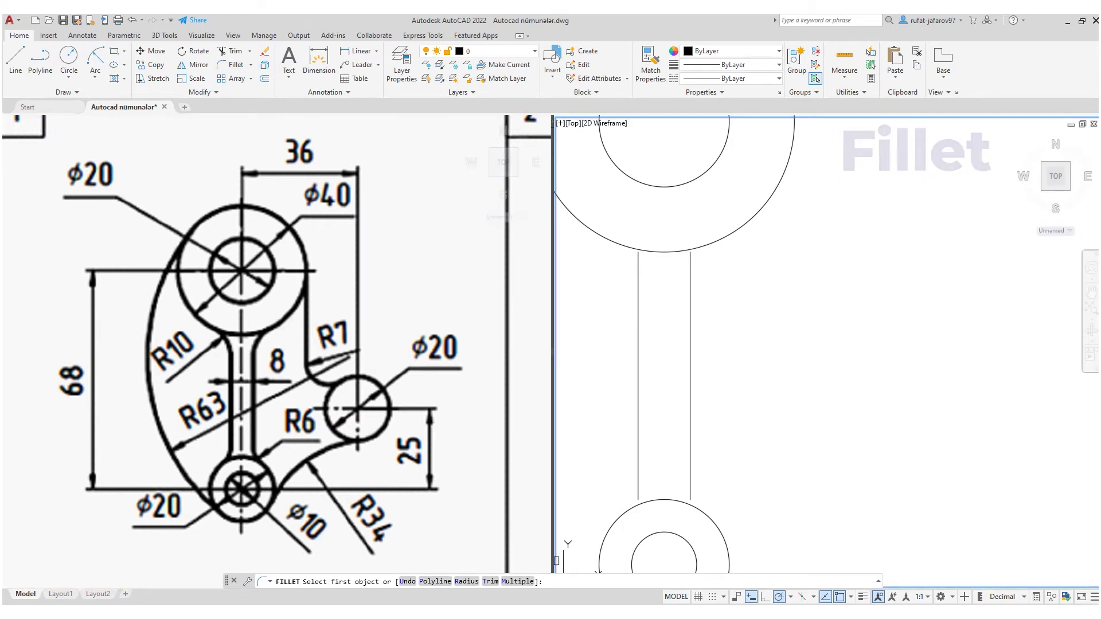
type("r")
key("Return")
type("10")
key("Return")
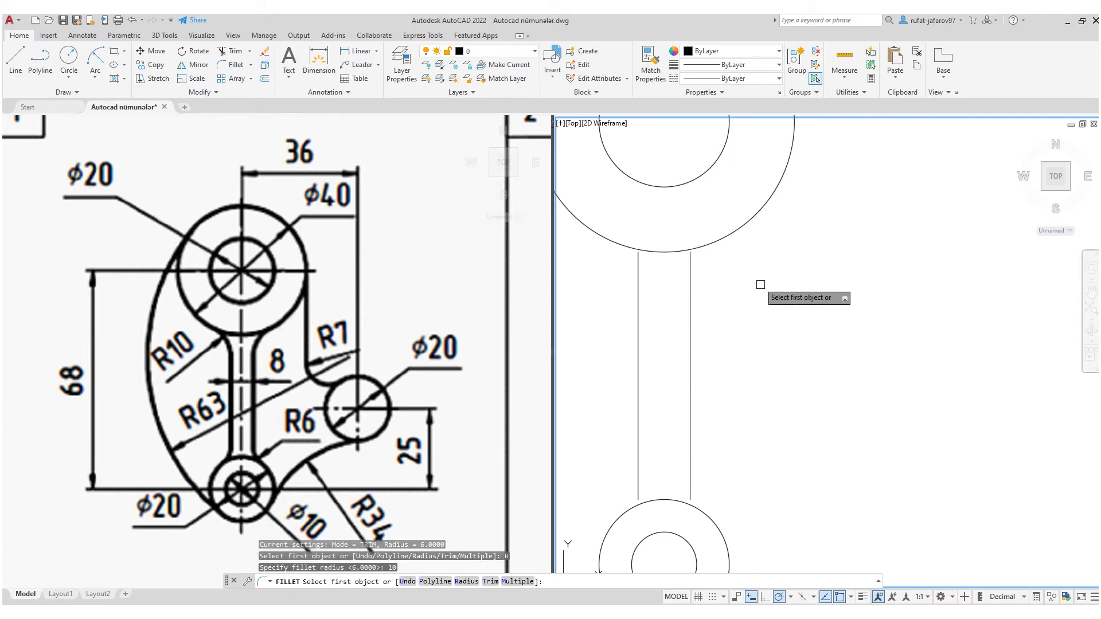
left_click(638, 276)
left_click(625, 244)
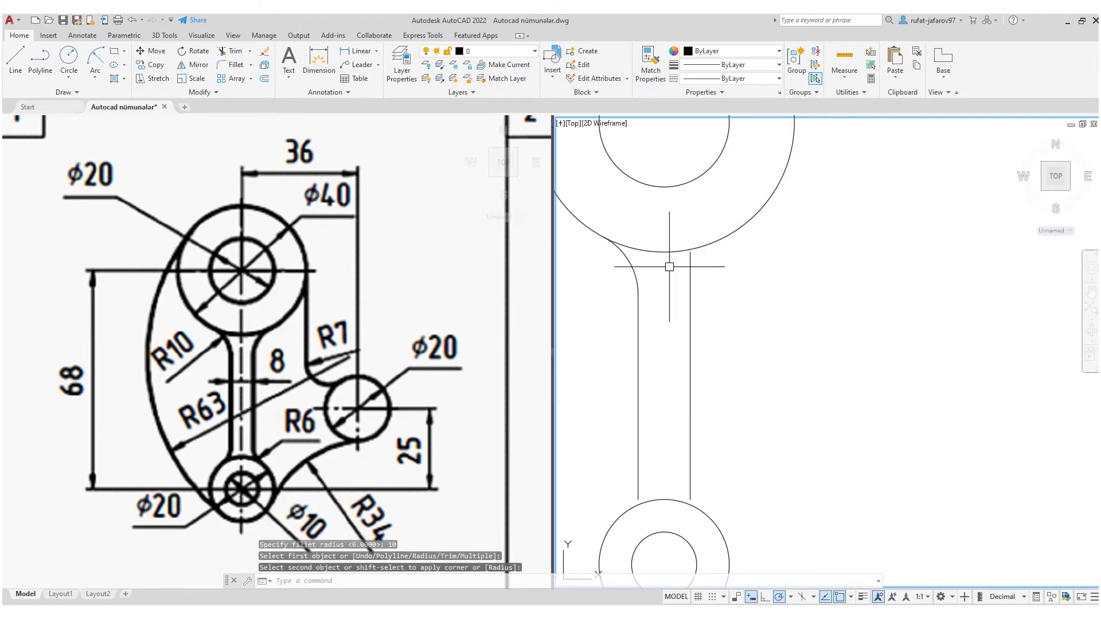
key("Return")
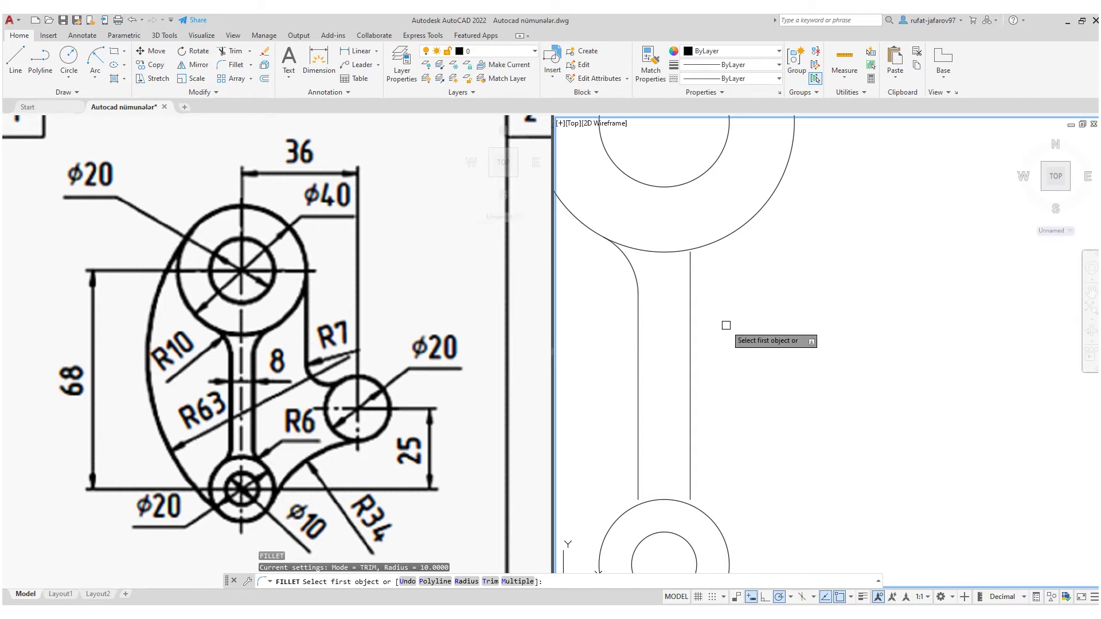
left_click(690, 291)
left_click(715, 234)
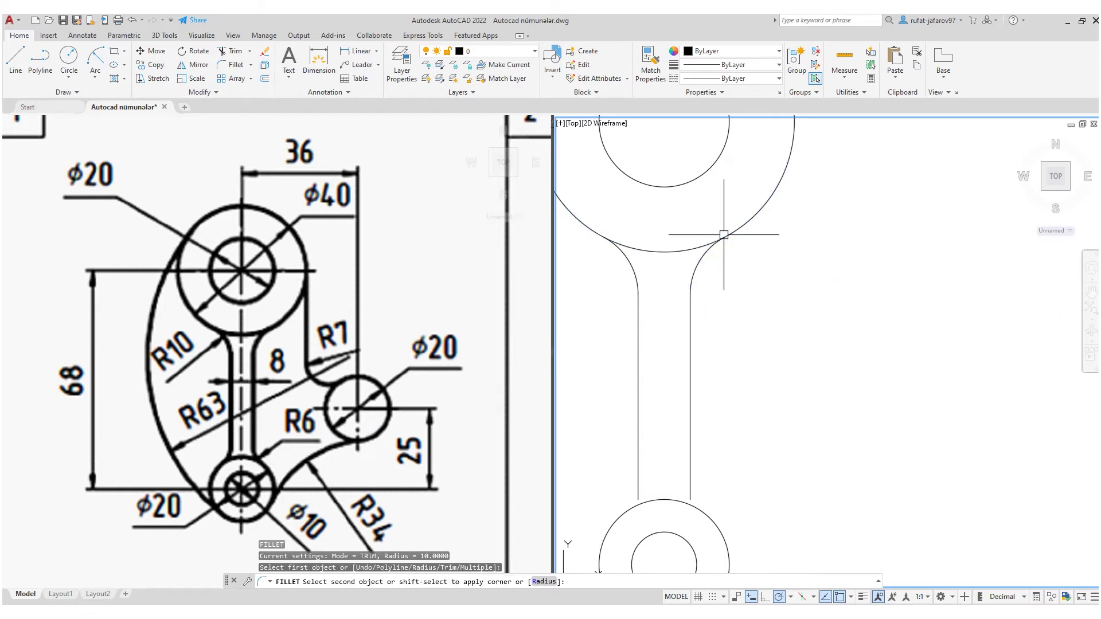
Round both lower corners between the side lines and the bottom boss with R10 fillets.
scroll(727, 241, "down", 3)
scroll(727, 301, "up", 3)
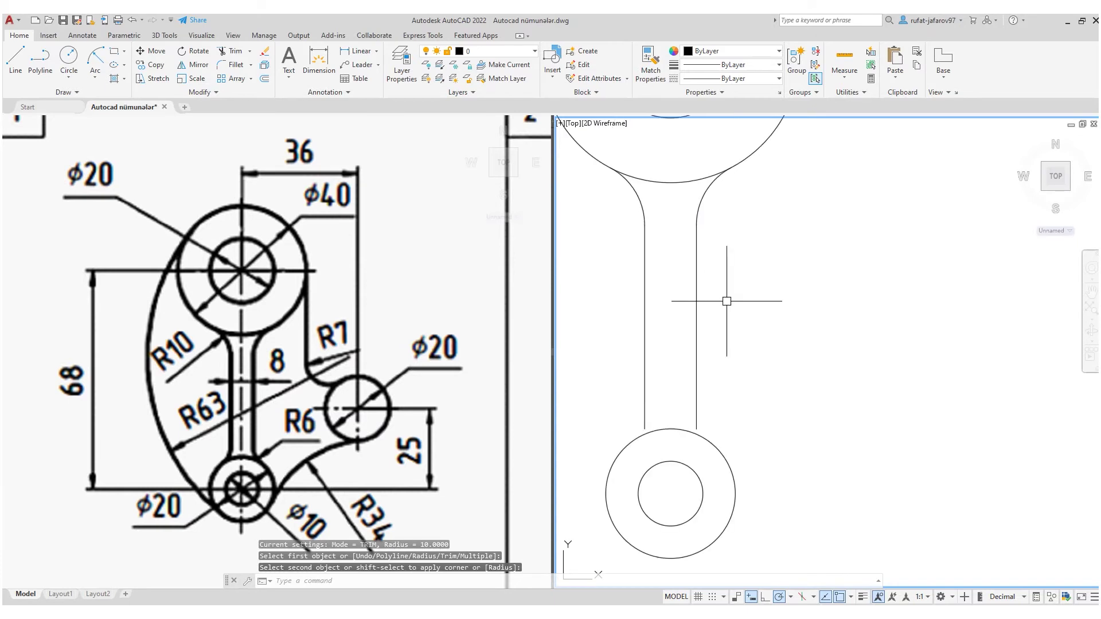
middle_click_drag(643, 314, 700, 319)
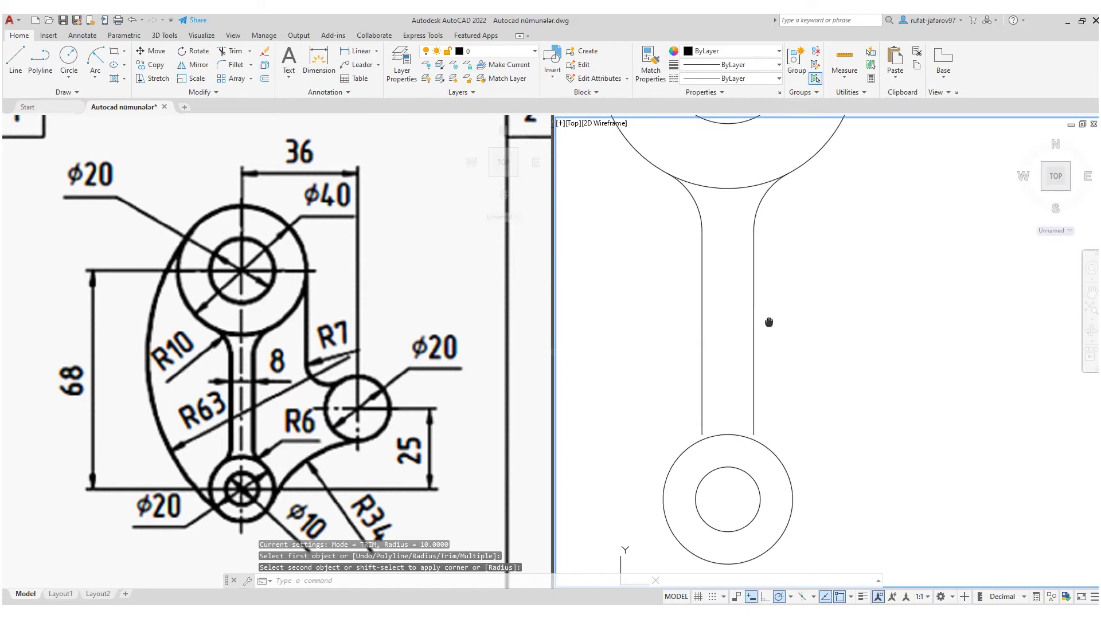
key("space")
left_click(702, 390)
left_click(711, 436)
key("space")
left_click(754, 400)
left_click(766, 447)
scroll(783, 402, "down", 2)
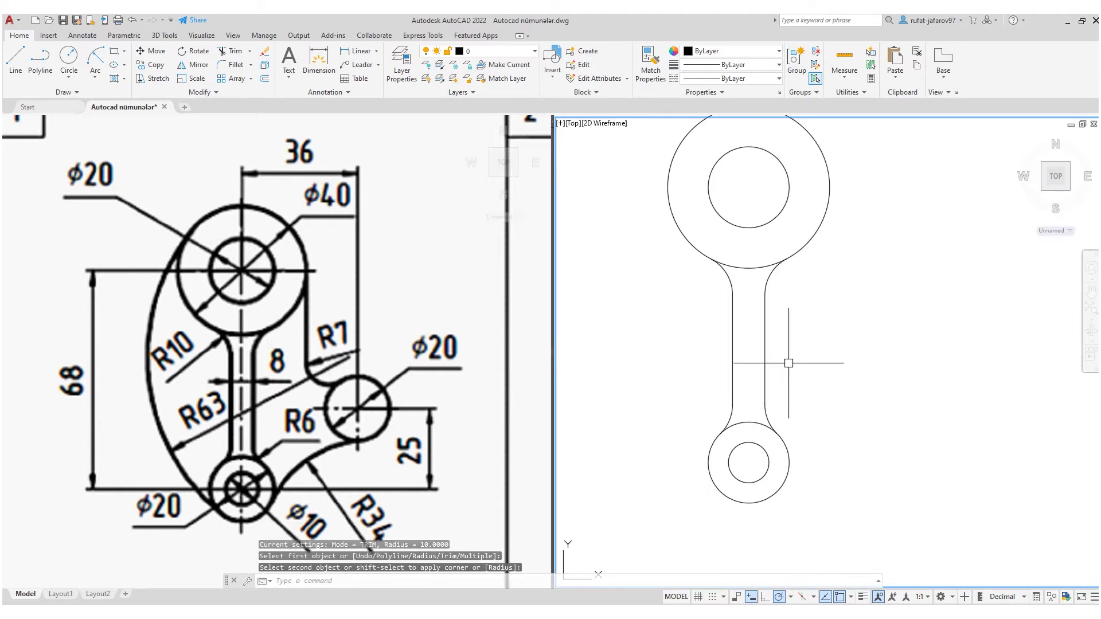
scroll(669, 287, "down", 2)
left_click(198, 339)
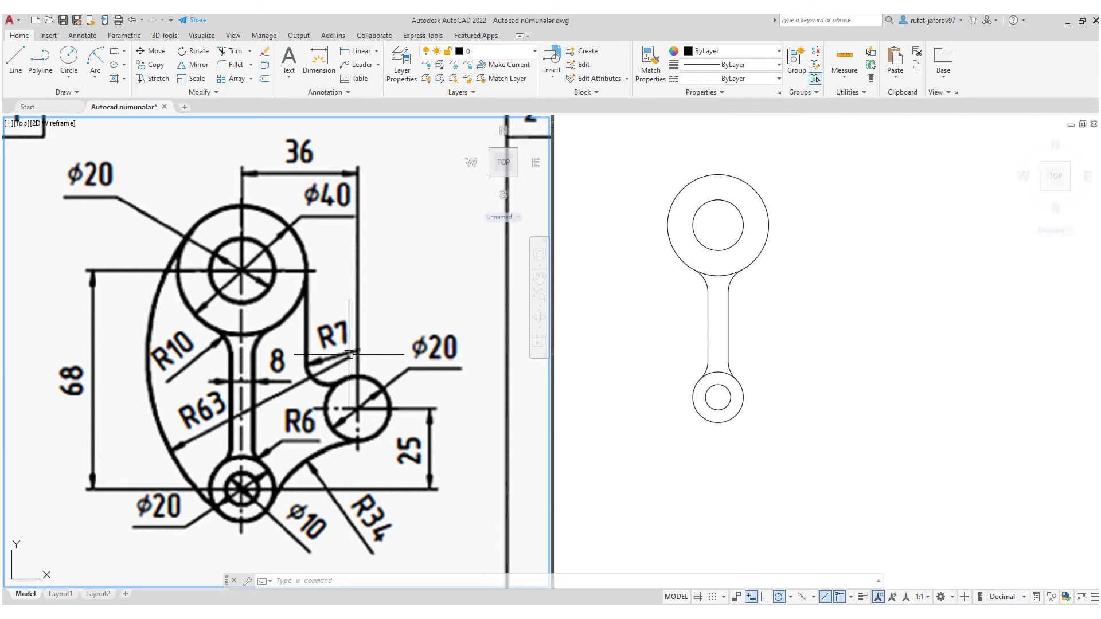
Draw an R63 circle tangent to both the upper and lower outer circles.
left_click(148, 306)
left_click(159, 231)
left_click(664, 208)
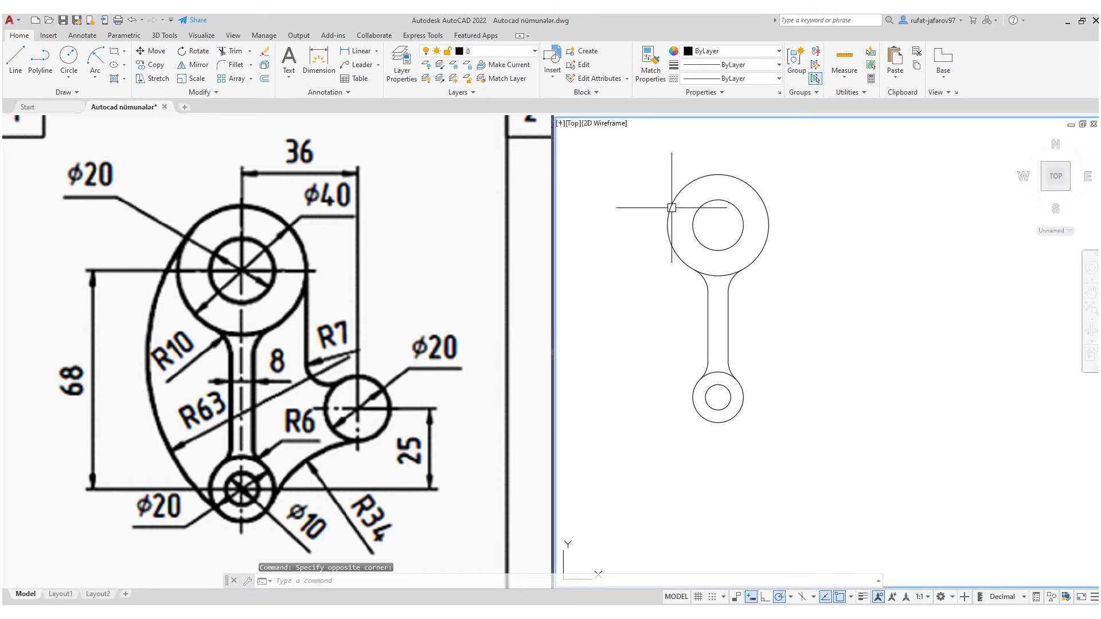
left_click(69, 80)
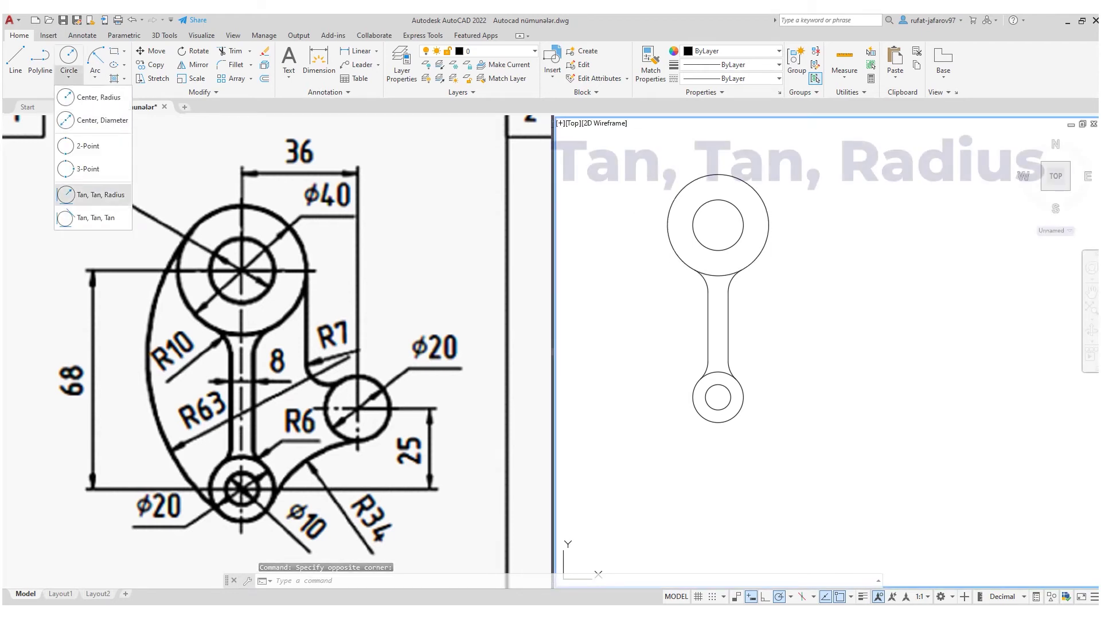
left_click(94, 195)
left_click(691, 179)
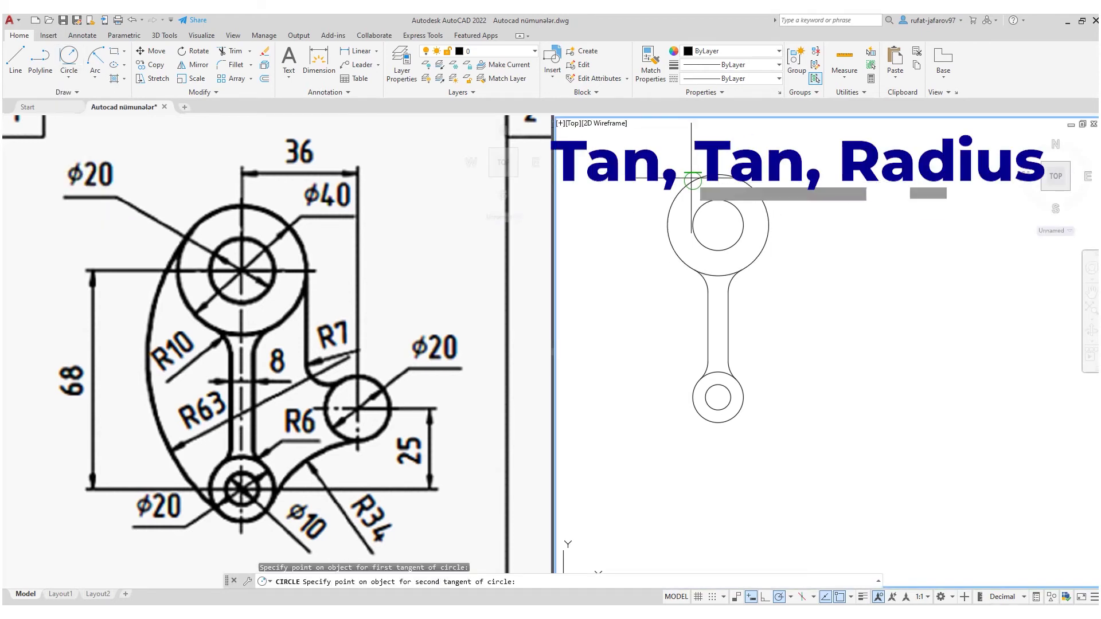
left_click(695, 391)
type("63")
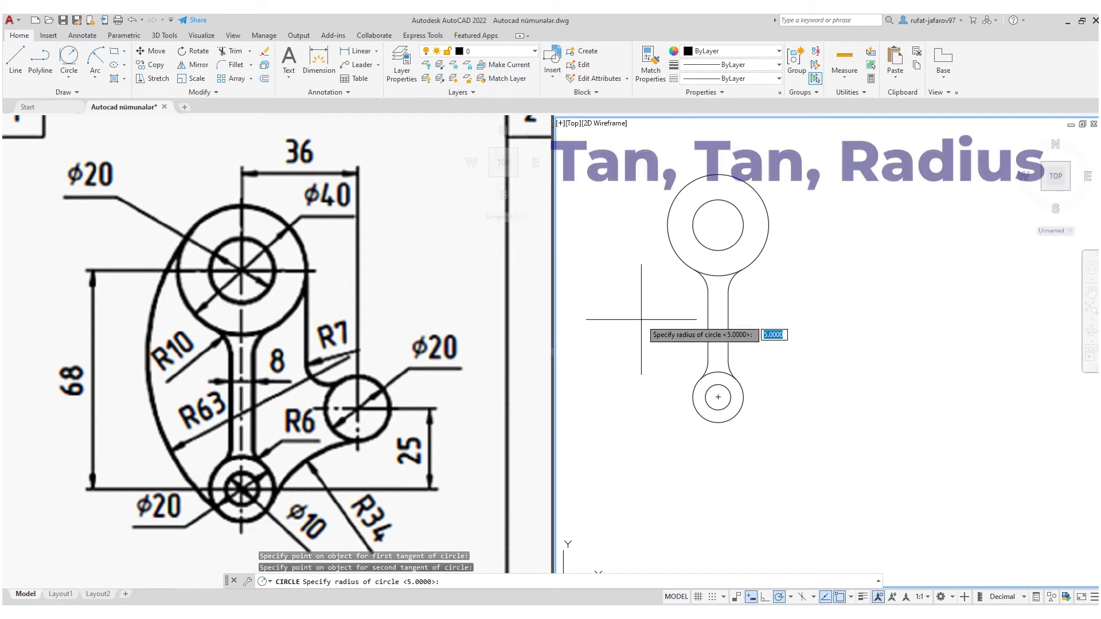
key("Return")
middle_click_drag(785, 272, 721, 262)
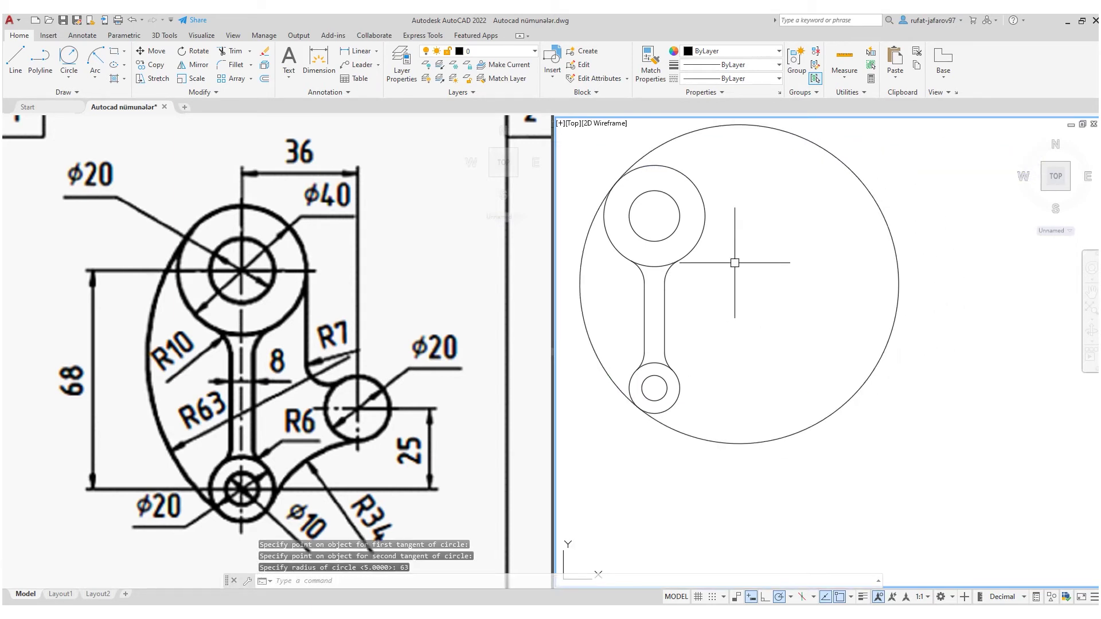
Trim away the right part of the R63 circle, leaving the curved left edge.
left_click(232, 50)
left_click(807, 144)
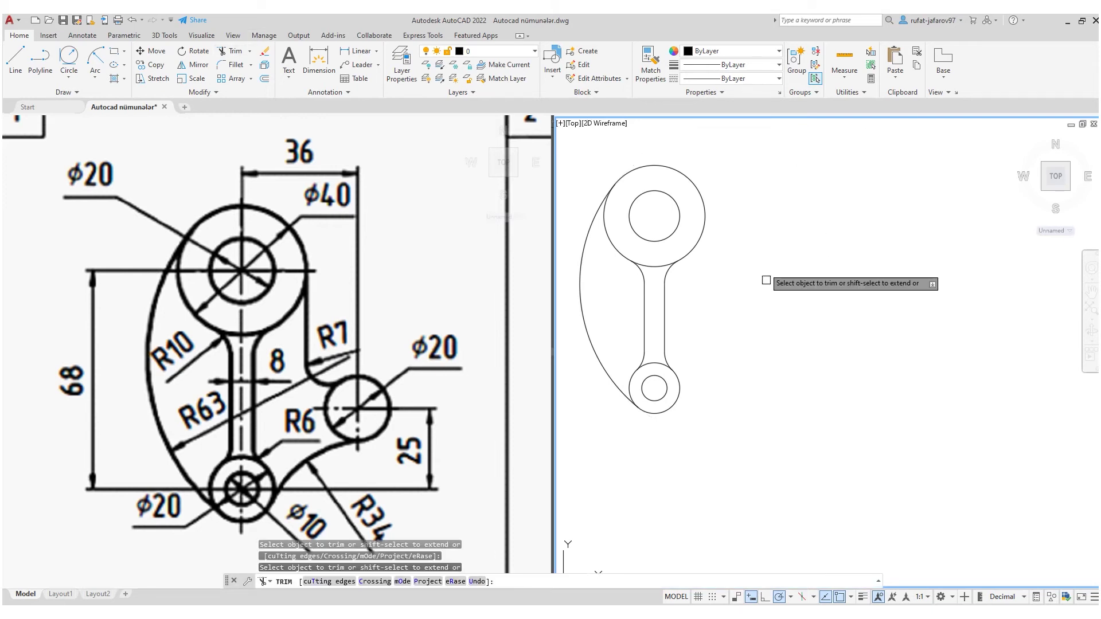
key("Escape")
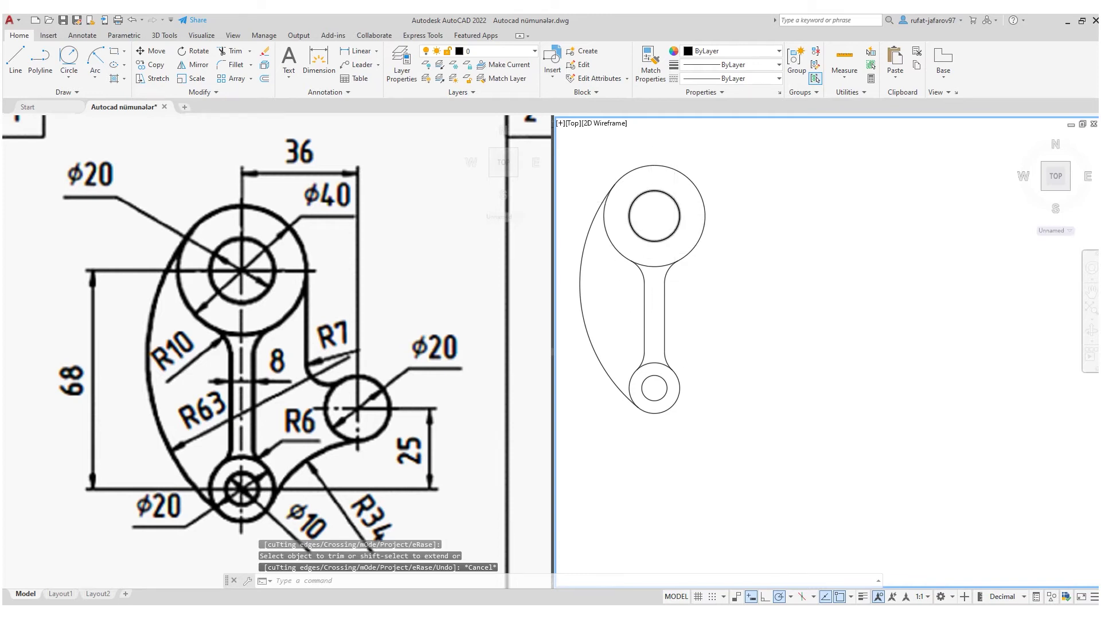
scroll(760, 278, "up", 2)
left_click(15, 58)
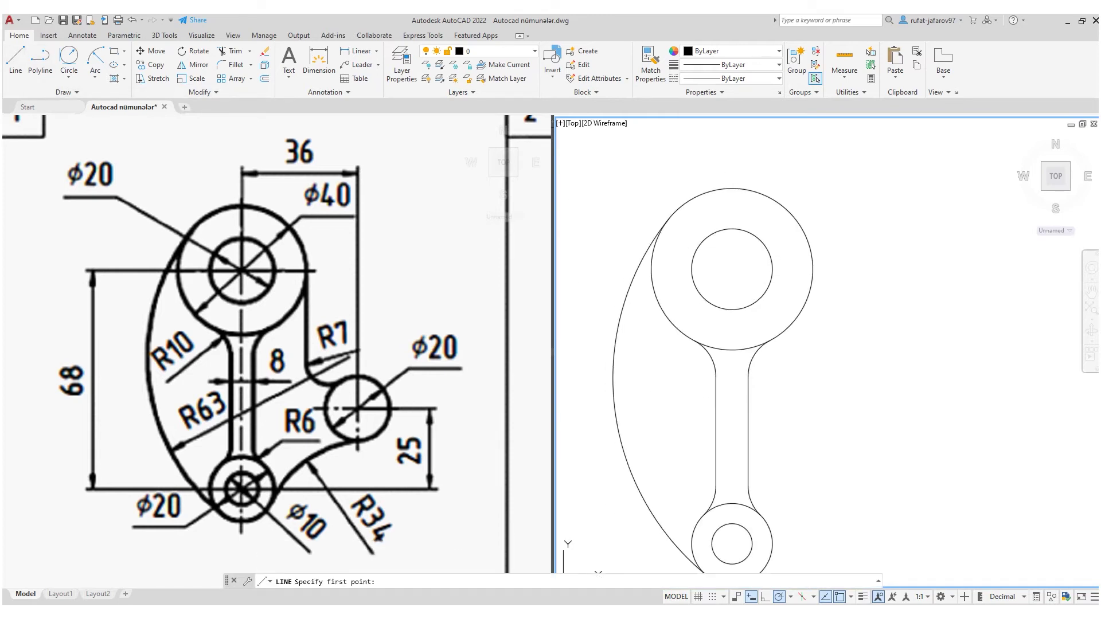
Draw a 36-long horizontal helper line right from the upper ring's centre.
left_click(260, 169)
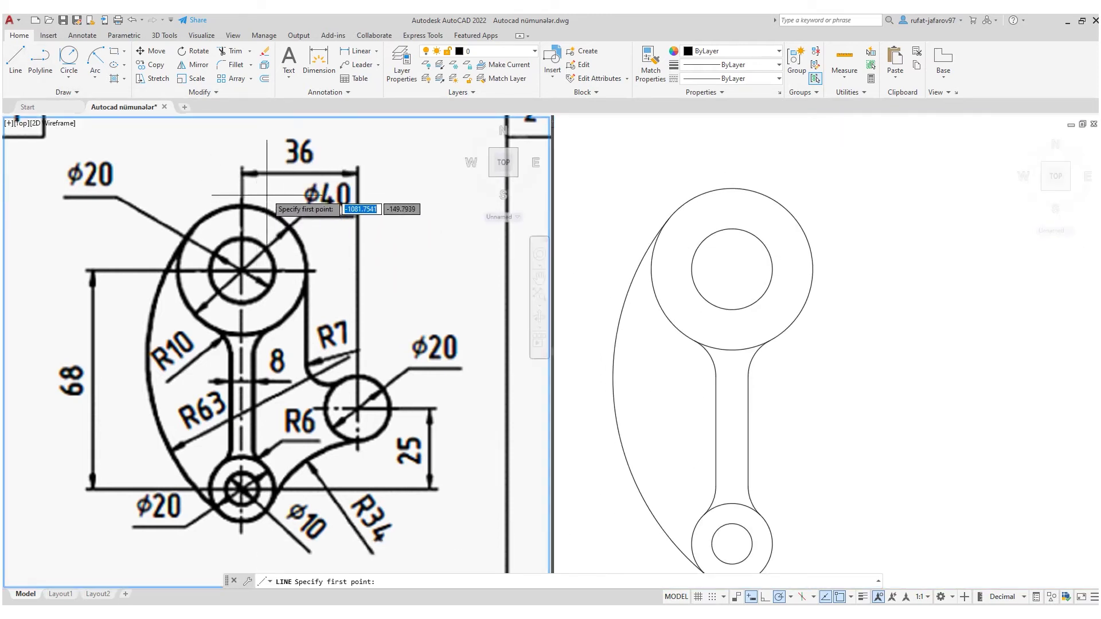
left_click(689, 270)
left_click(732, 269)
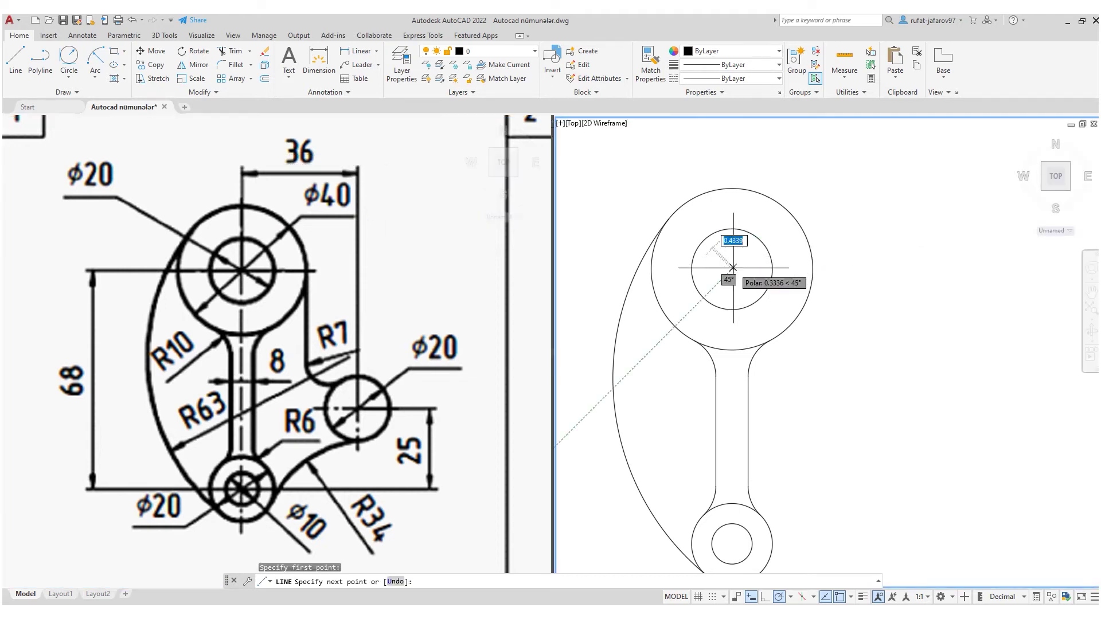
left_click(865, 269)
key("Return")
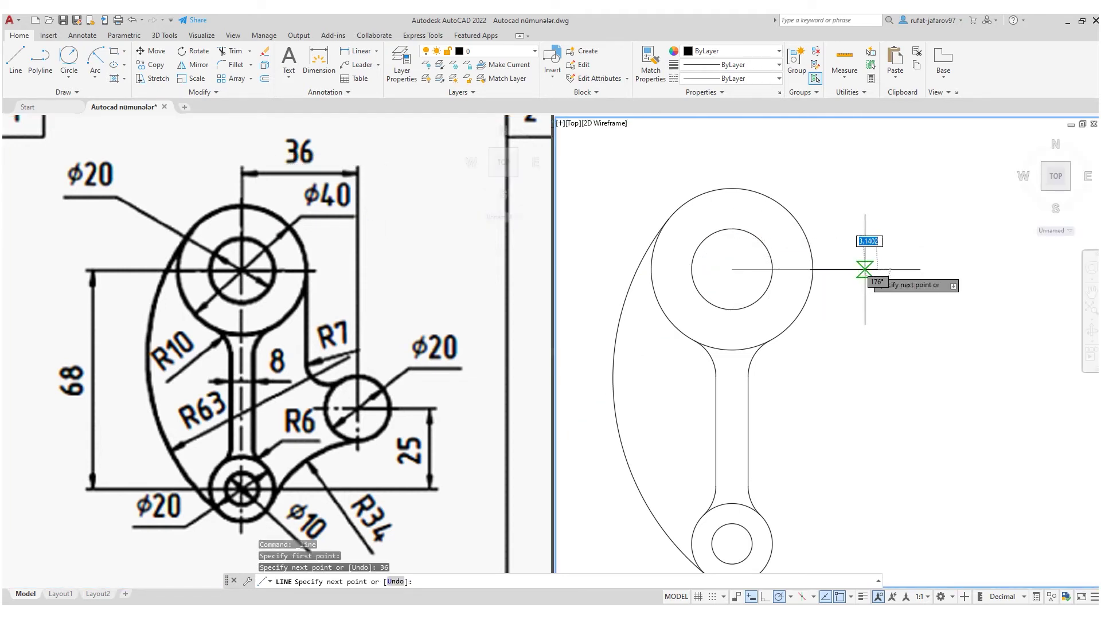
left_click(325, 304)
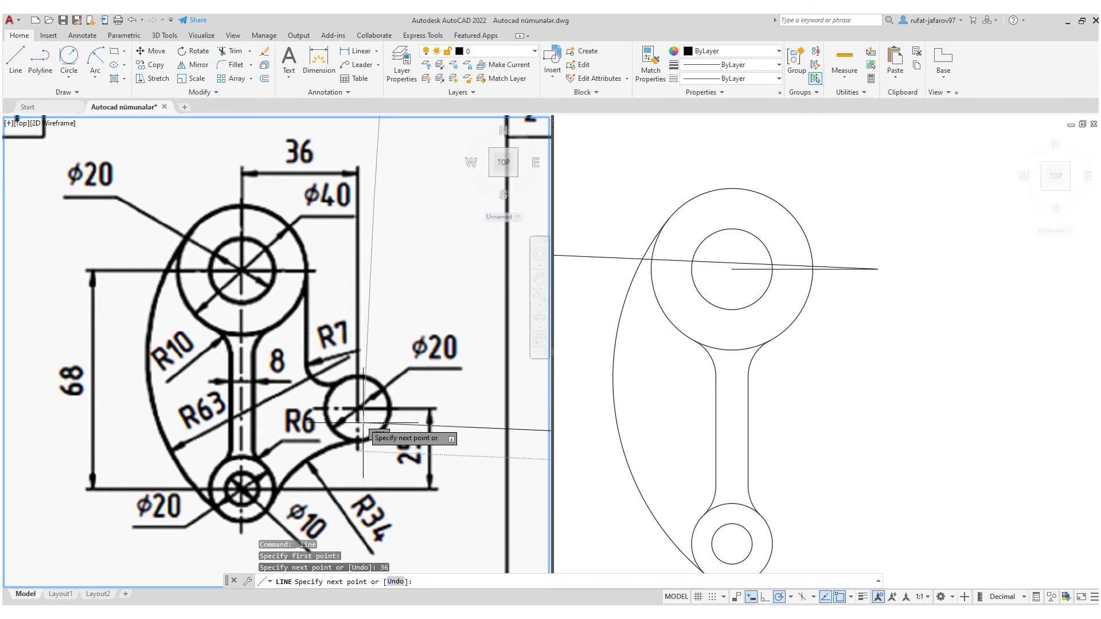
middle_click_drag(373, 395, 376, 382)
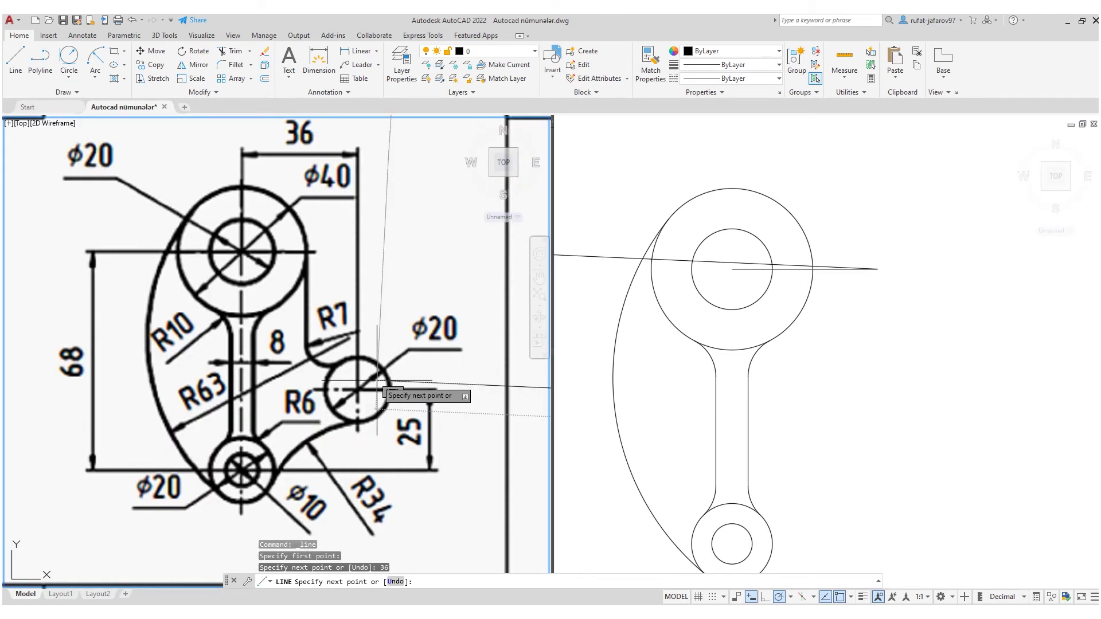
key("Escape")
Draw a 43-long helper line straight down from the horizontal line's right end.
left_click(881, 248)
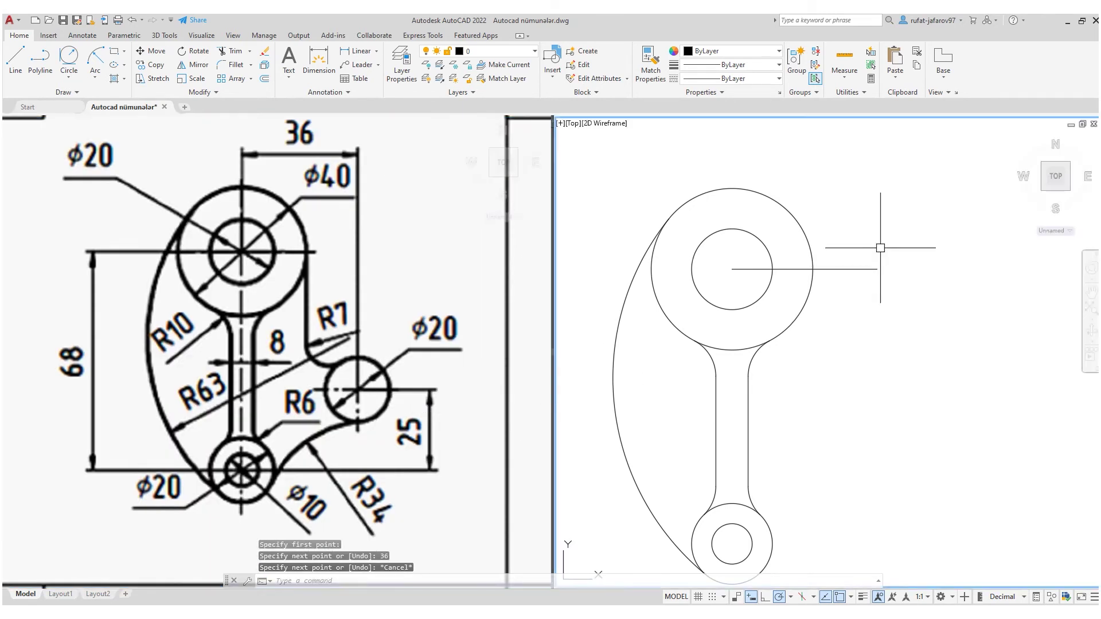
left_click(841, 310)
key("Escape")
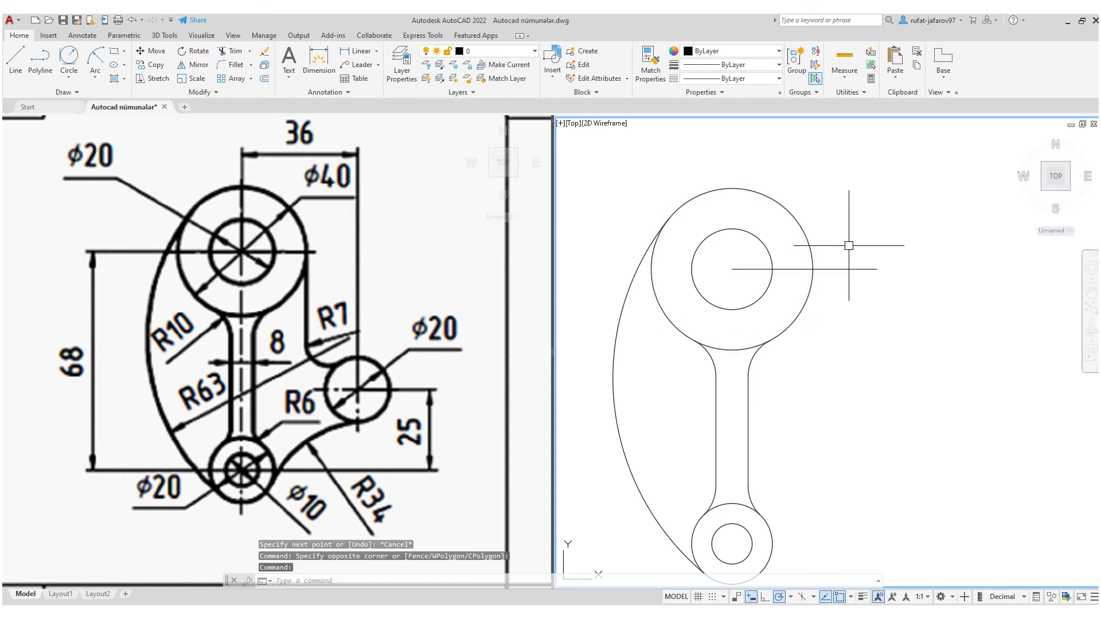
middle_click_drag(770, 402, 767, 361)
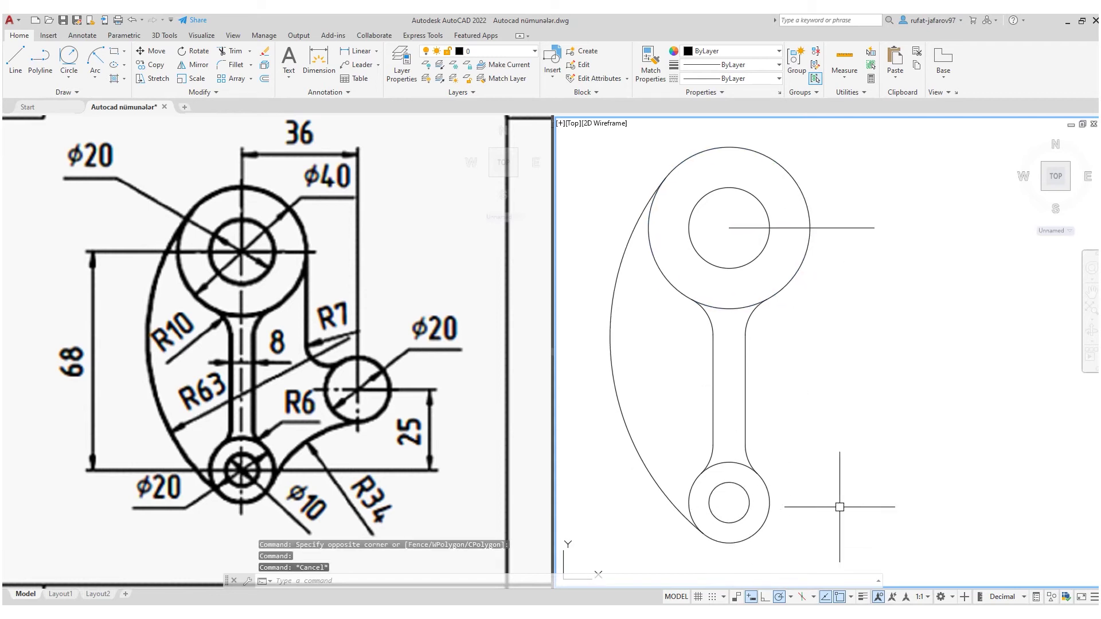
left_click(805, 228)
left_click(15, 58)
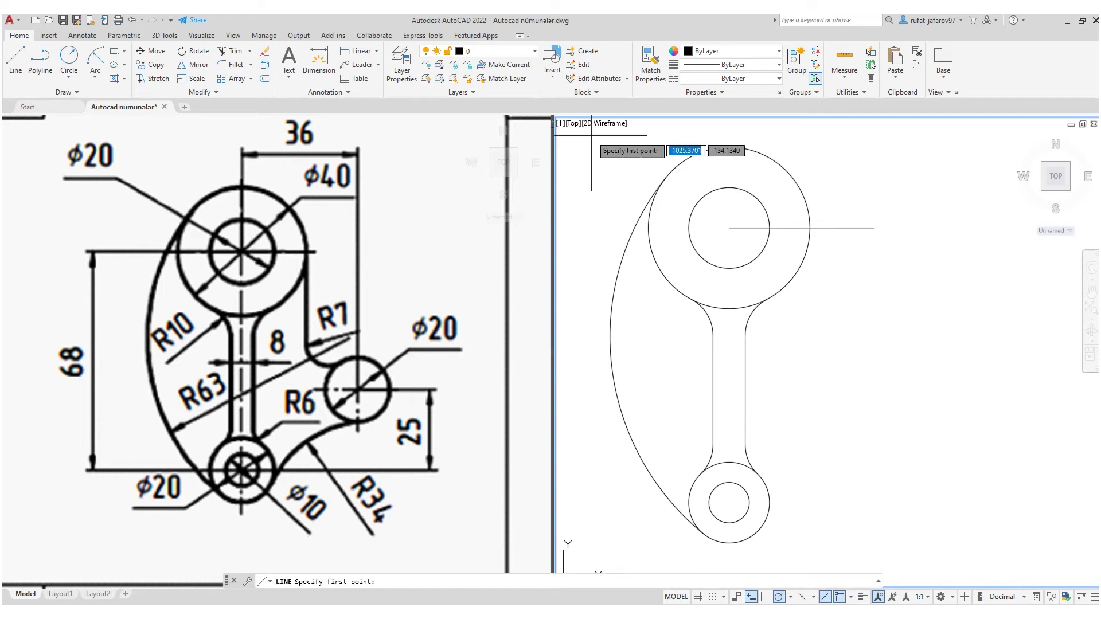
left_click(875, 229)
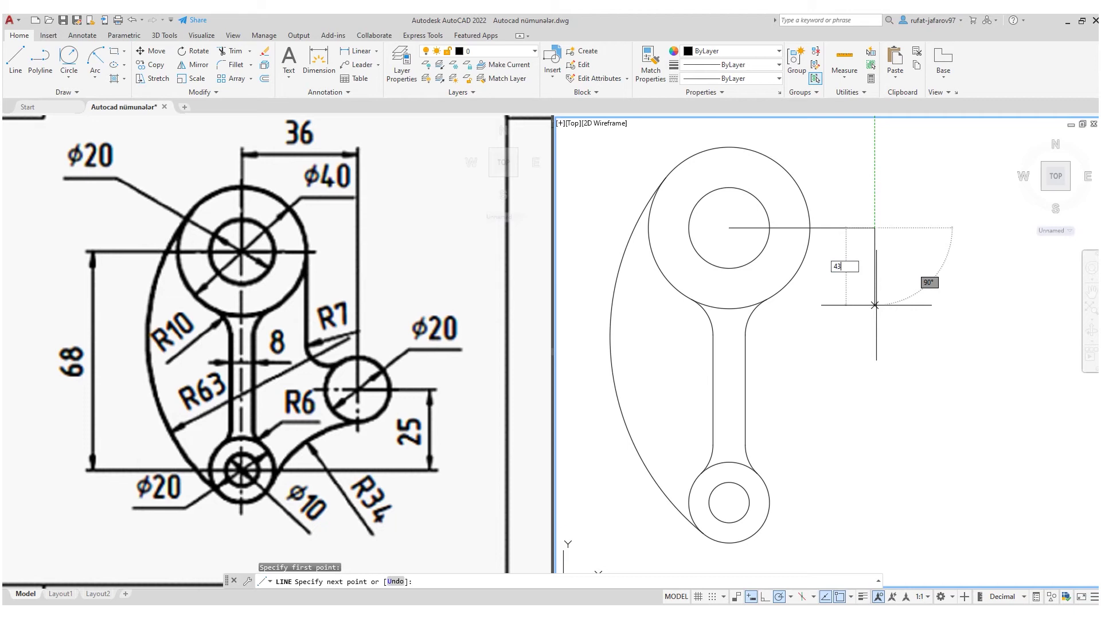
key("Return")
key("Escape")
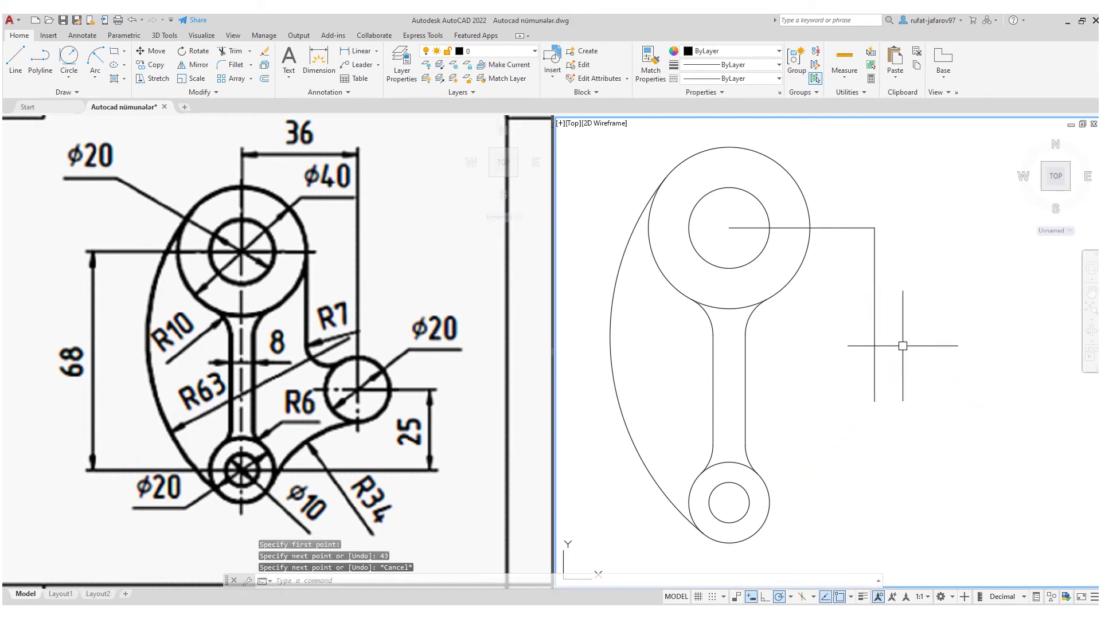
Place a ⌀20 circle at the lower end of the vertical helper line.
left_click(69, 77)
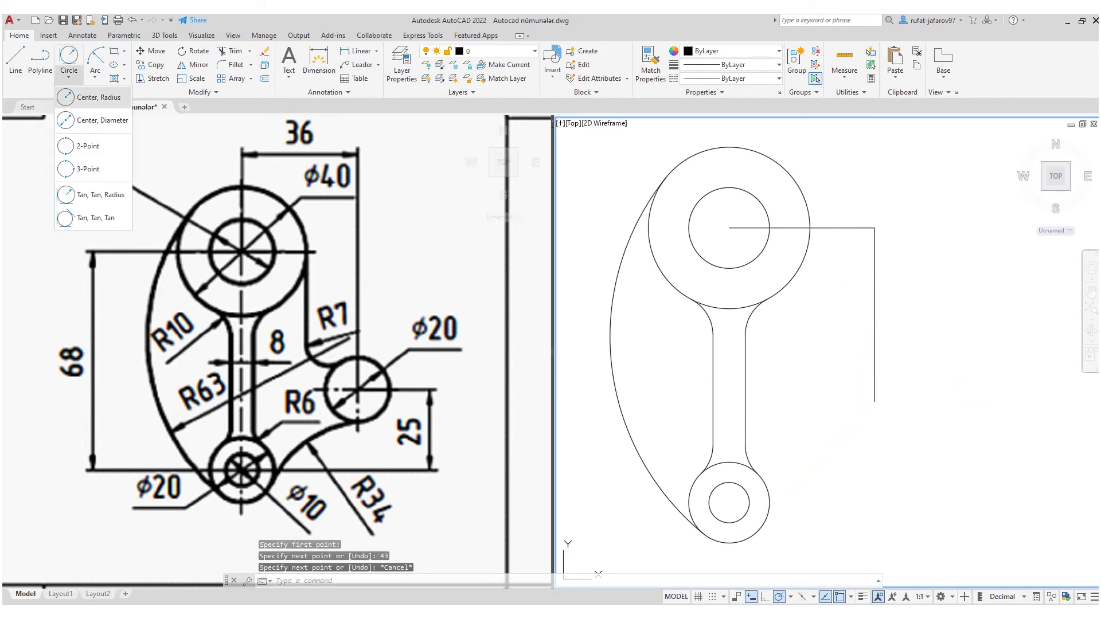
left_click(35, 93)
left_click(875, 402)
type("d")
key("Return")
type("20")
key("Return")
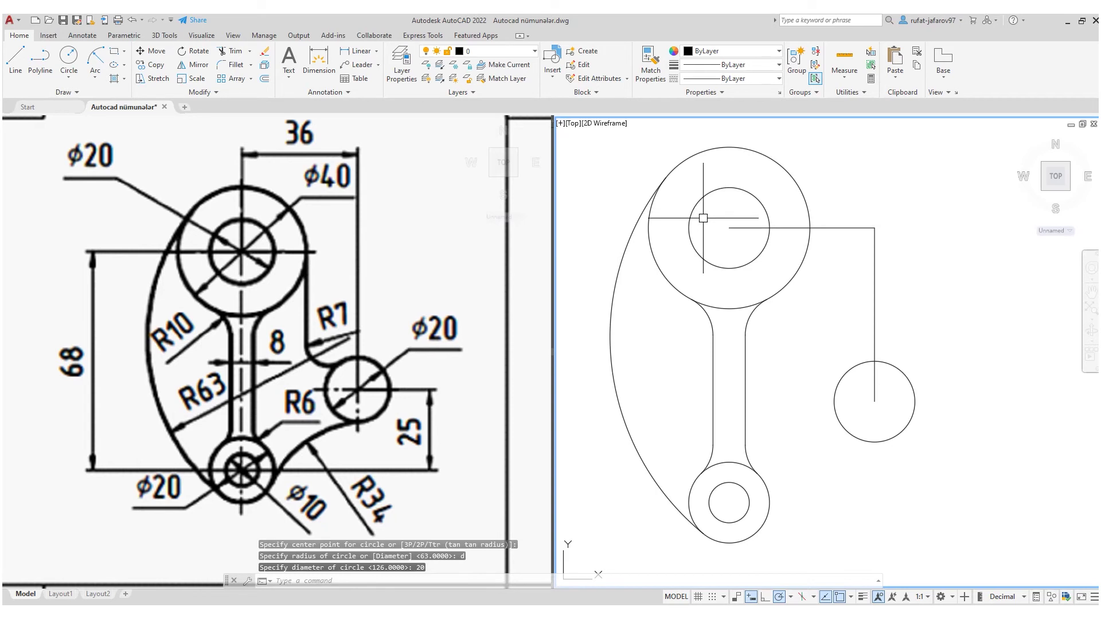
Erase both construction lines.
left_click(921, 189)
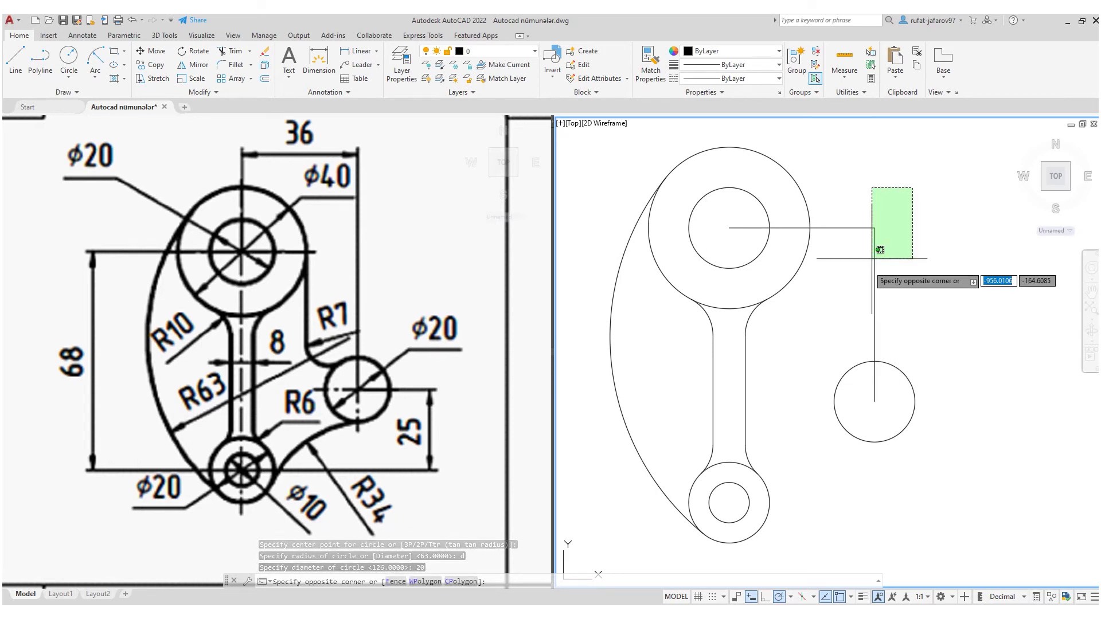
left_click(862, 270)
key("Delete")
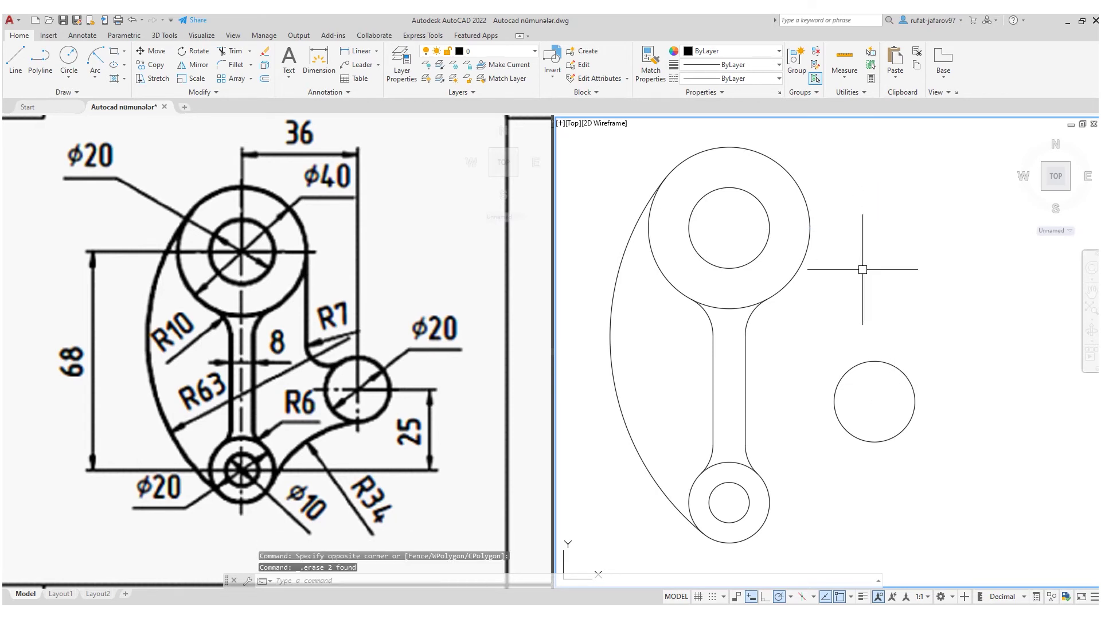
left_click(16, 62)
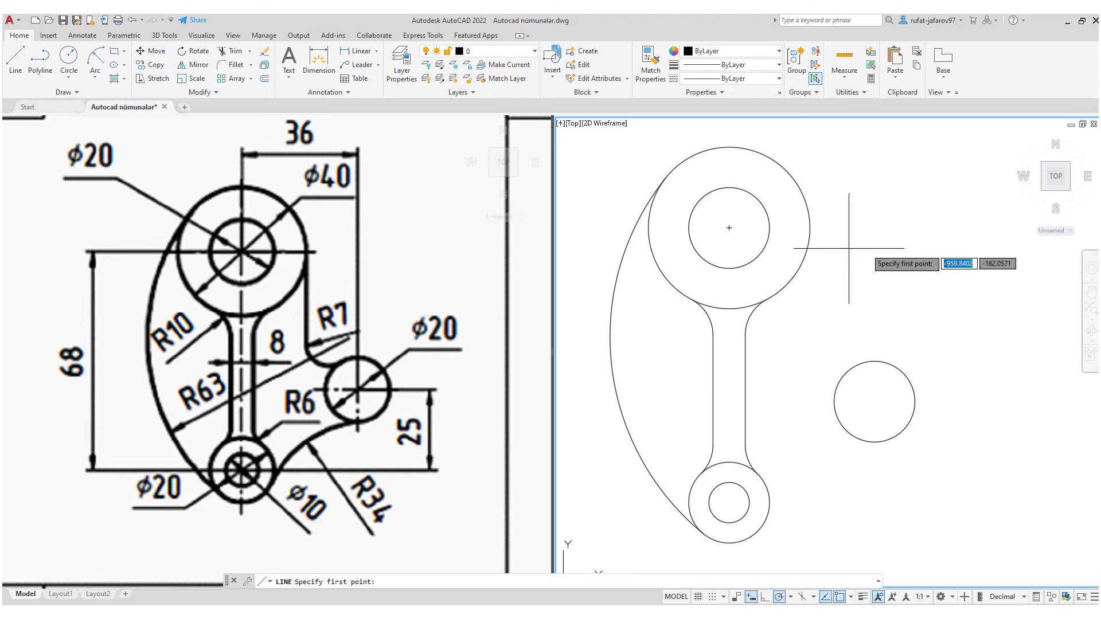
left_click(810, 228)
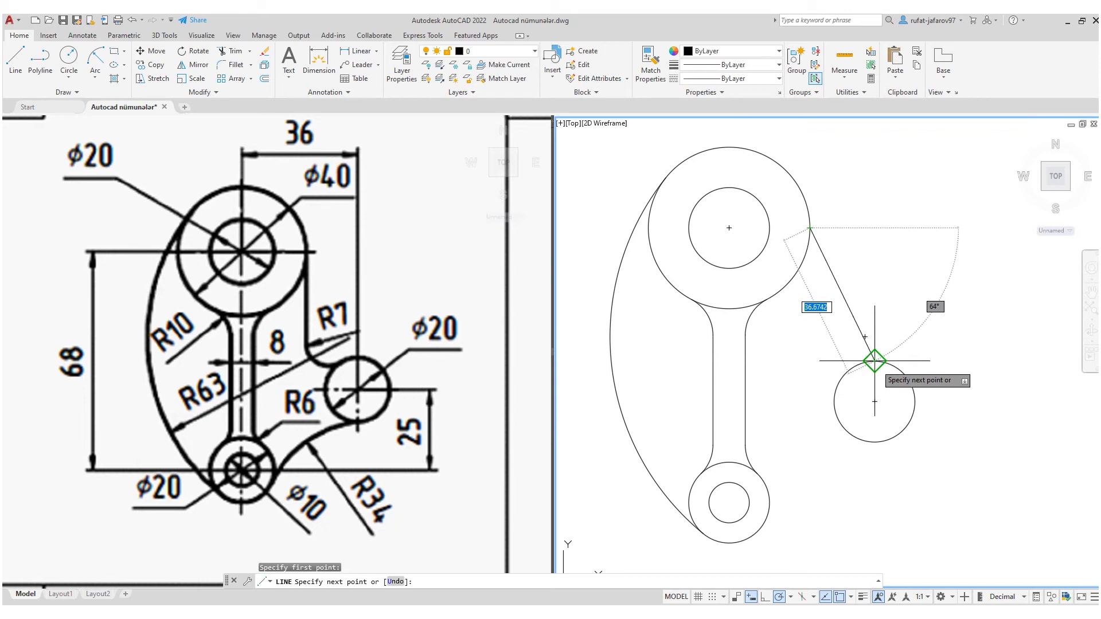
Draw a line down from the upper ring's right side, then across to the small circle's top.
left_click(810, 360)
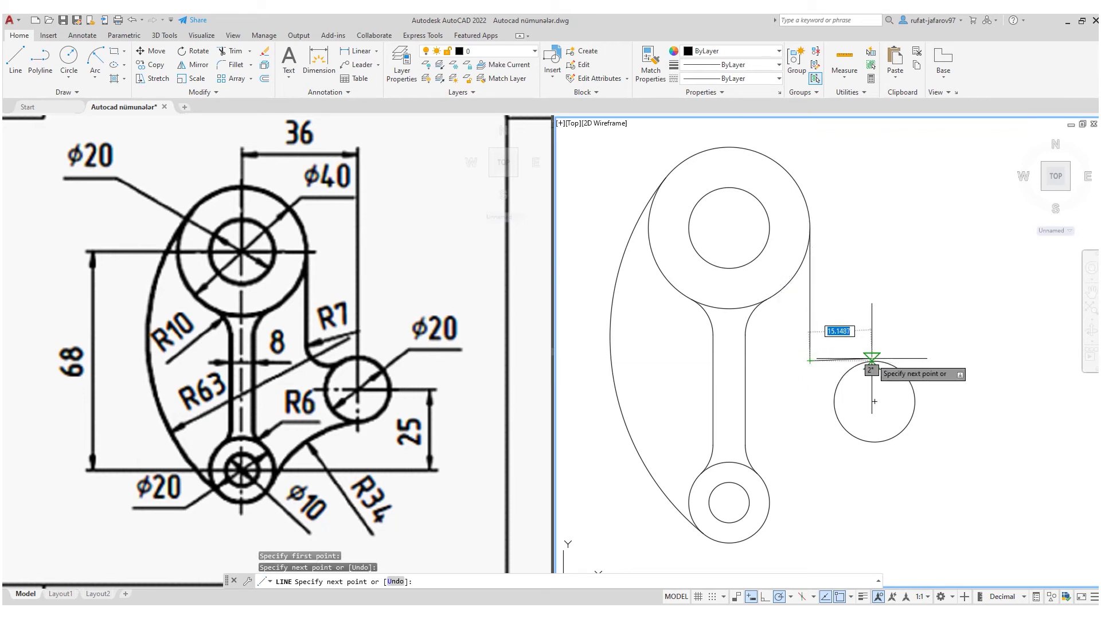
left_click(875, 362)
right_click(897, 335)
left_click(912, 342)
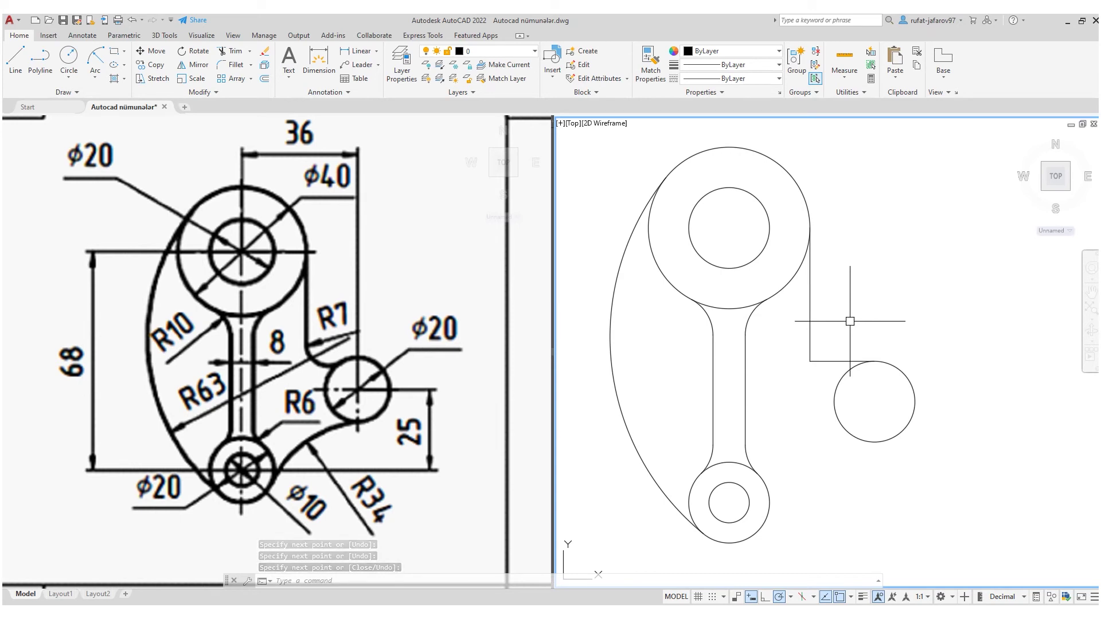
Erase the short horizontal segment next to the small right circle.
left_click(386, 362)
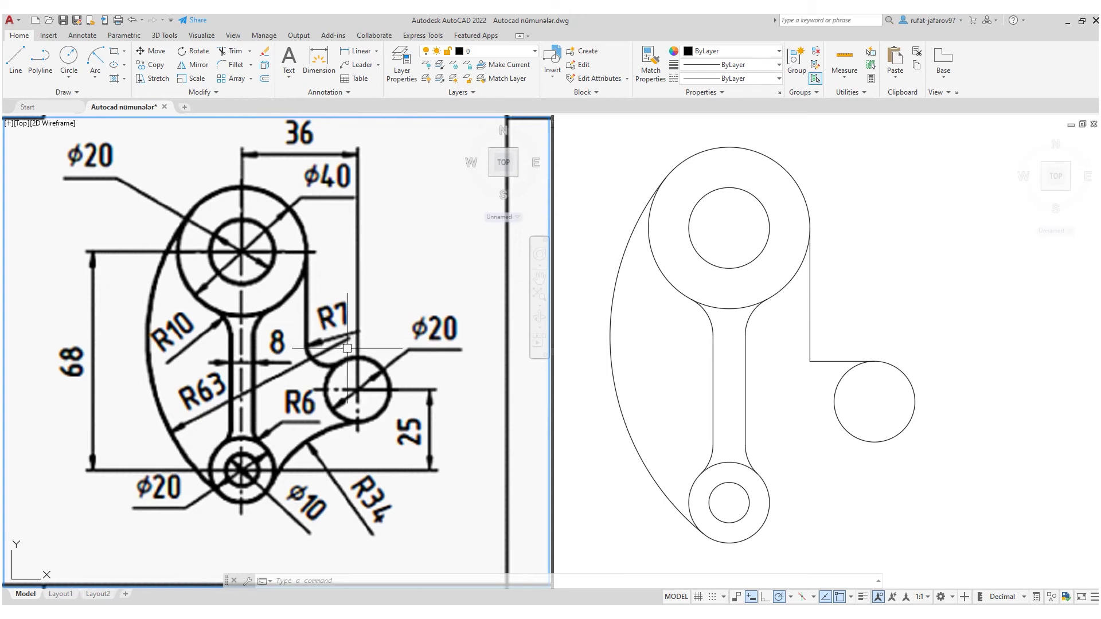
left_click(845, 328)
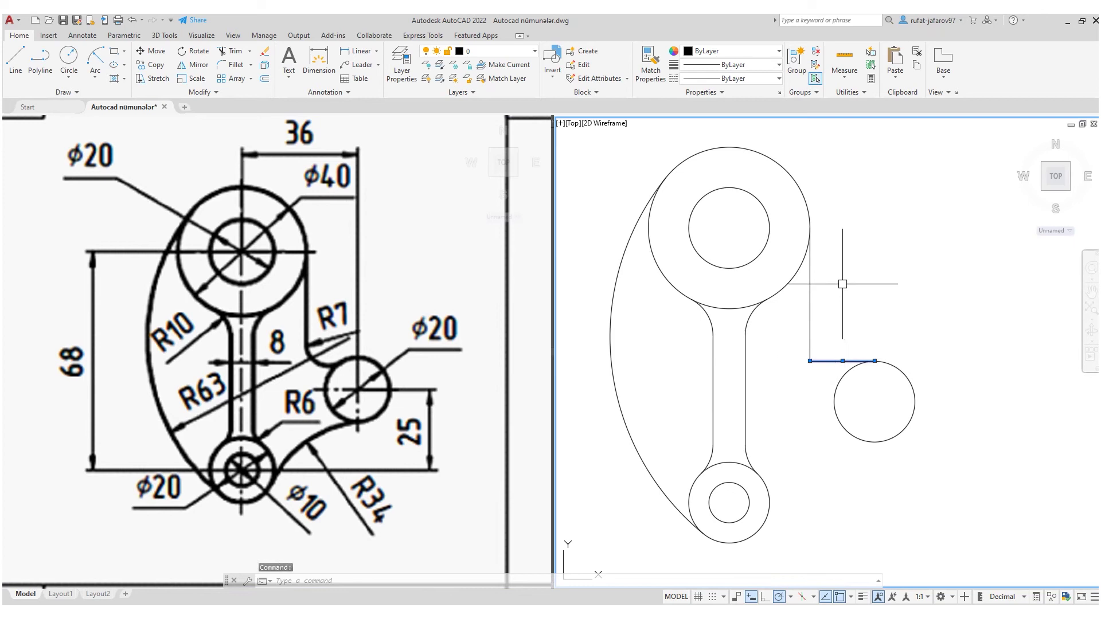
key("Delete")
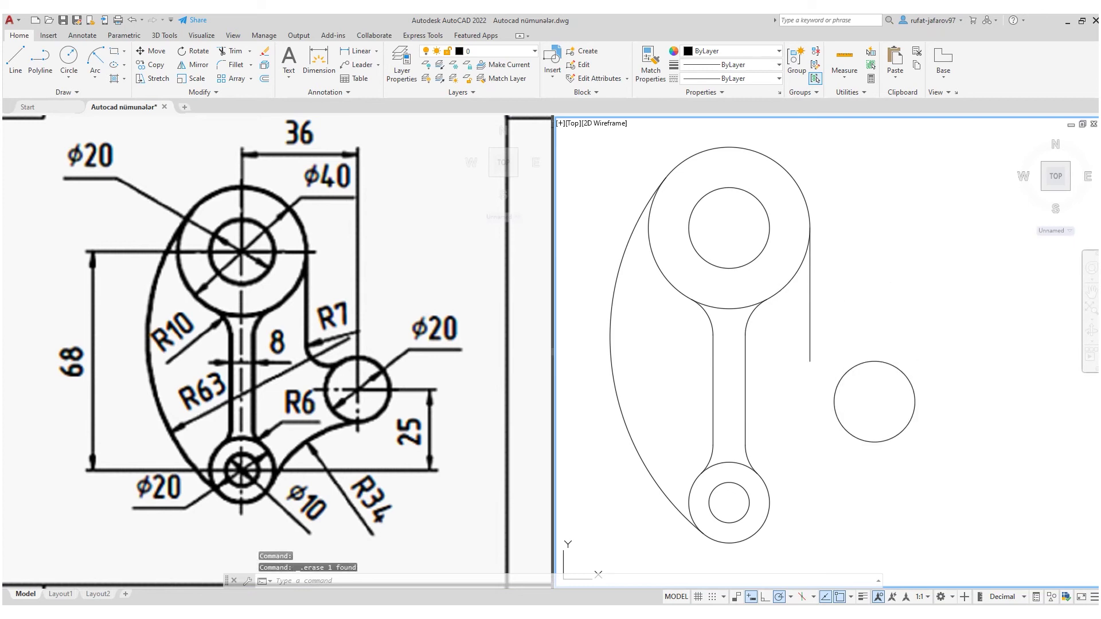
Draw an R7 circle tangent to the vertical line and the small right circle.
left_click(69, 78)
left_click(71, 195)
left_click(813, 344)
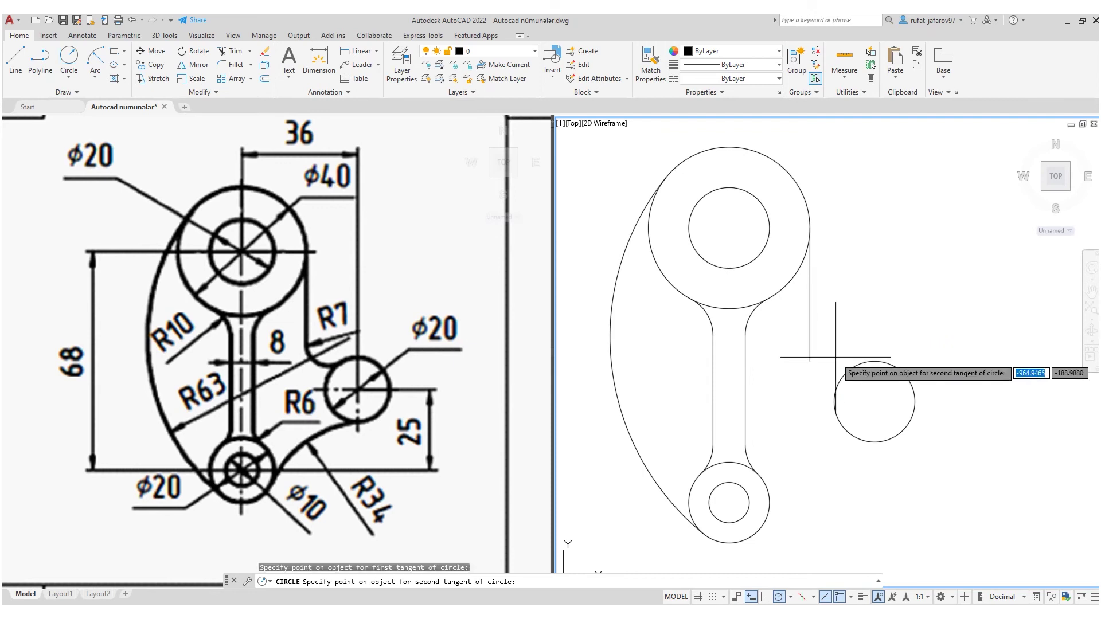
left_click(842, 373)
type("7")
key("Return")
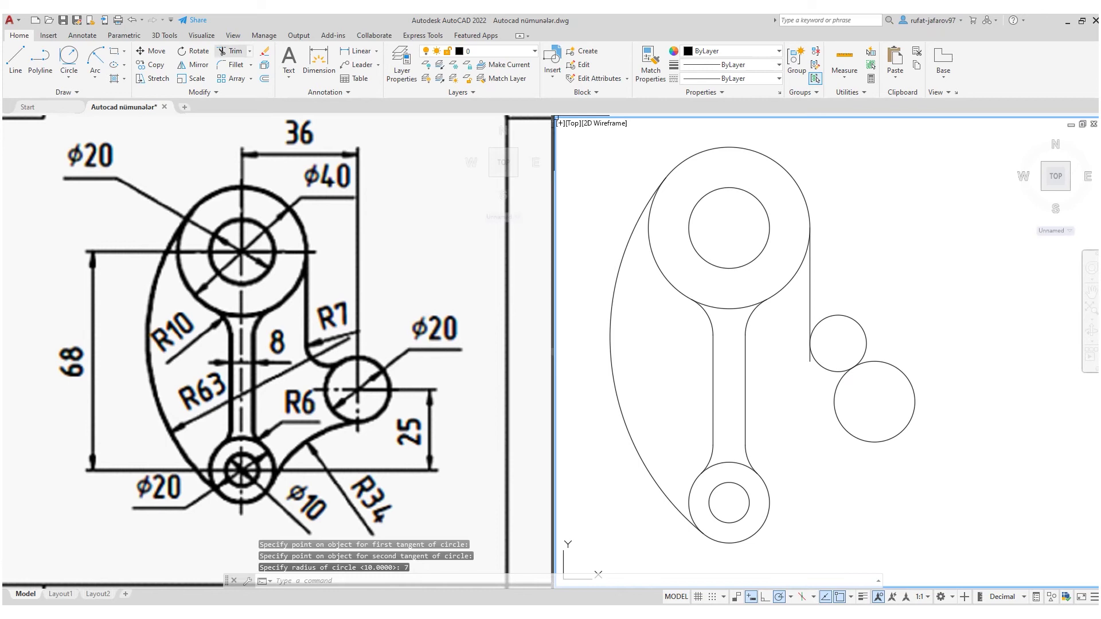
Trim the R7 circle down to a tangent arc, then zoom in on the lower slot.
type("tr")
key("Return")
left_click(841, 318)
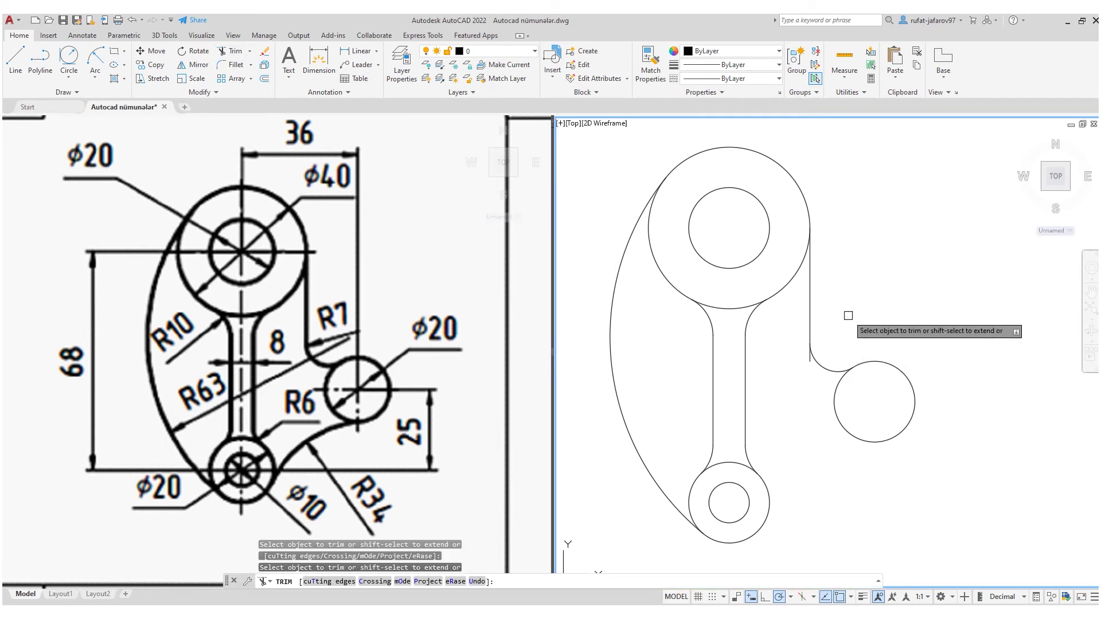
scroll(812, 362, "up", 2)
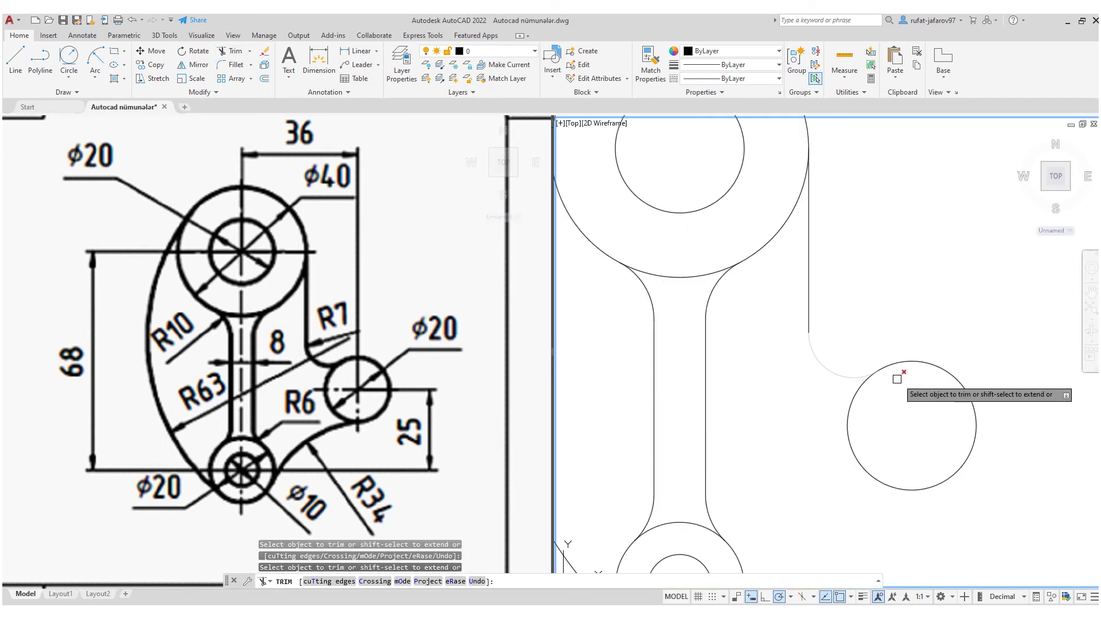
scroll(924, 257, "down", 2)
key("Escape")
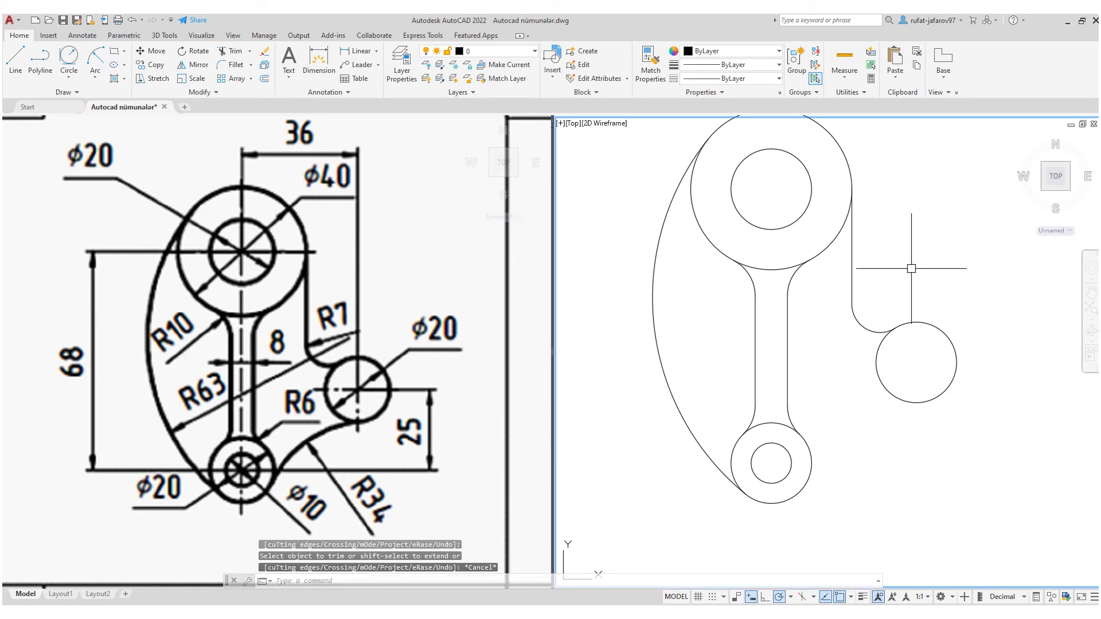
scroll(924, 287, "down", 1)
scroll(916, 320, "up", 1)
scroll(916, 320, "up", 1)
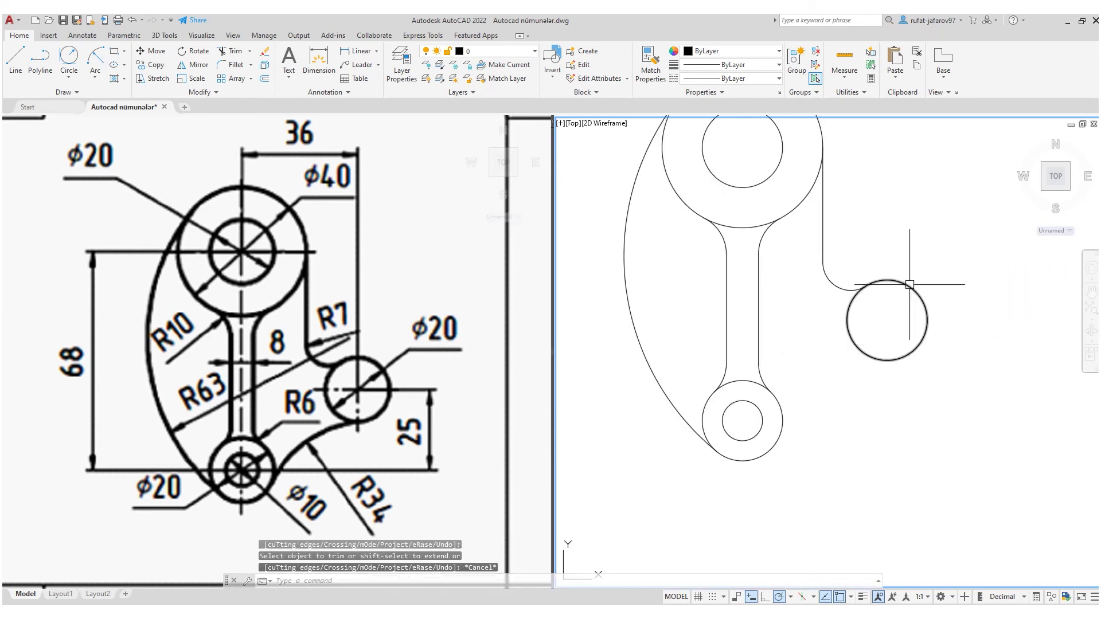
scroll(769, 352, "up", 1)
Delete the two small fillet arcs at the bottom of the slot.
left_click(758, 394)
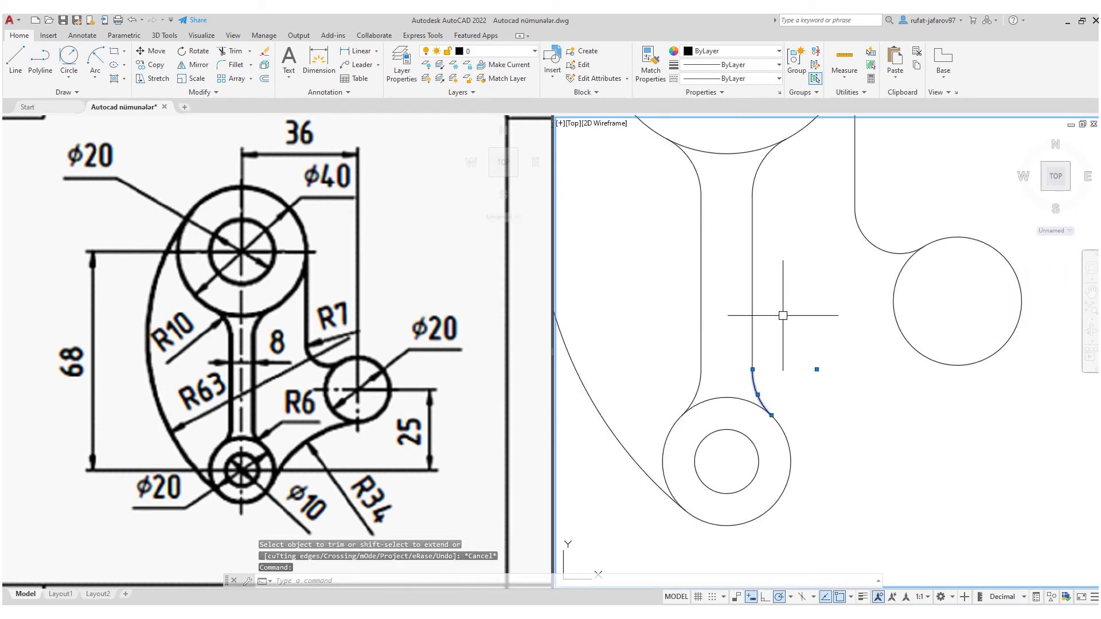
left_click(279, 431)
key("Escape")
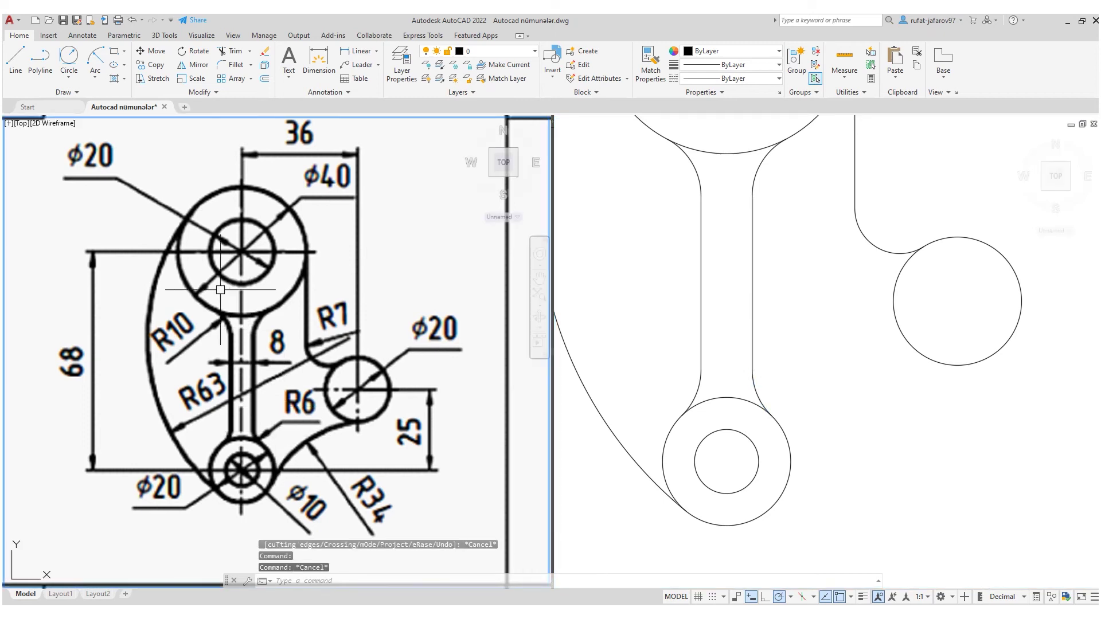
left_click(768, 338)
left_click(759, 387)
left_click(697, 391)
key("Delete")
Try lengthening the right and left slot lines downward by grip, then cancel both.
left_click(753, 344)
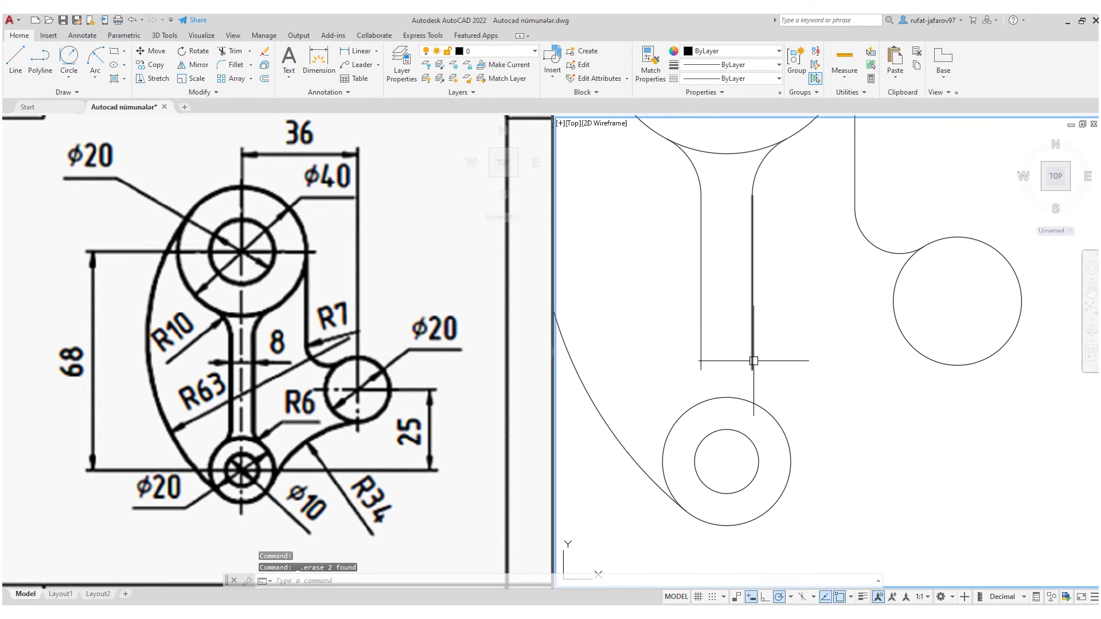
left_click(752, 370)
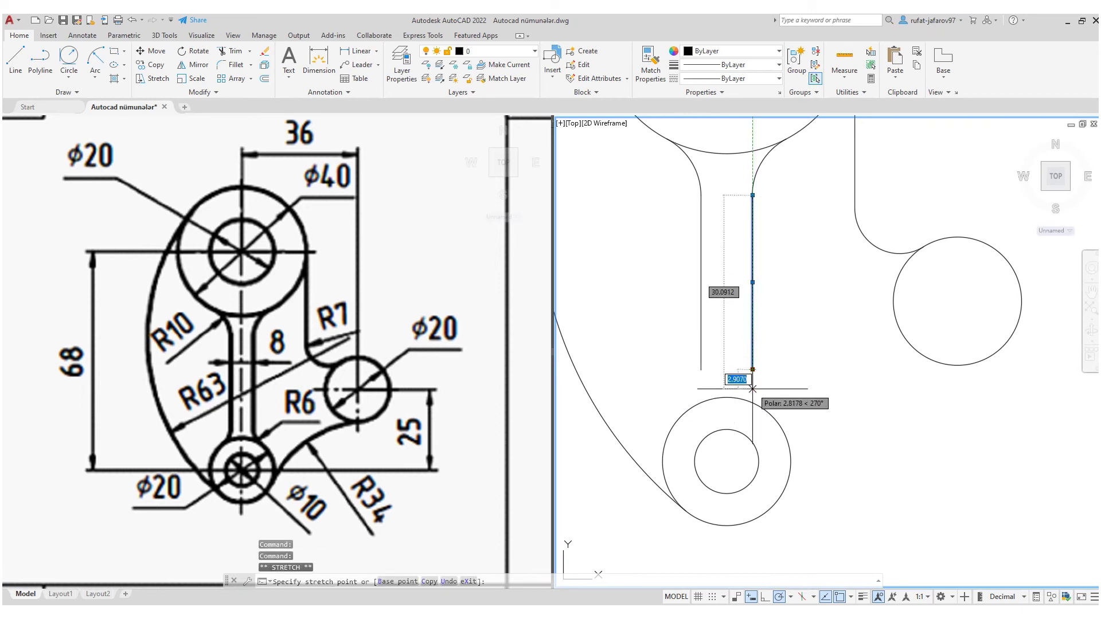
key("Escape")
left_click(701, 356)
left_click(701, 369)
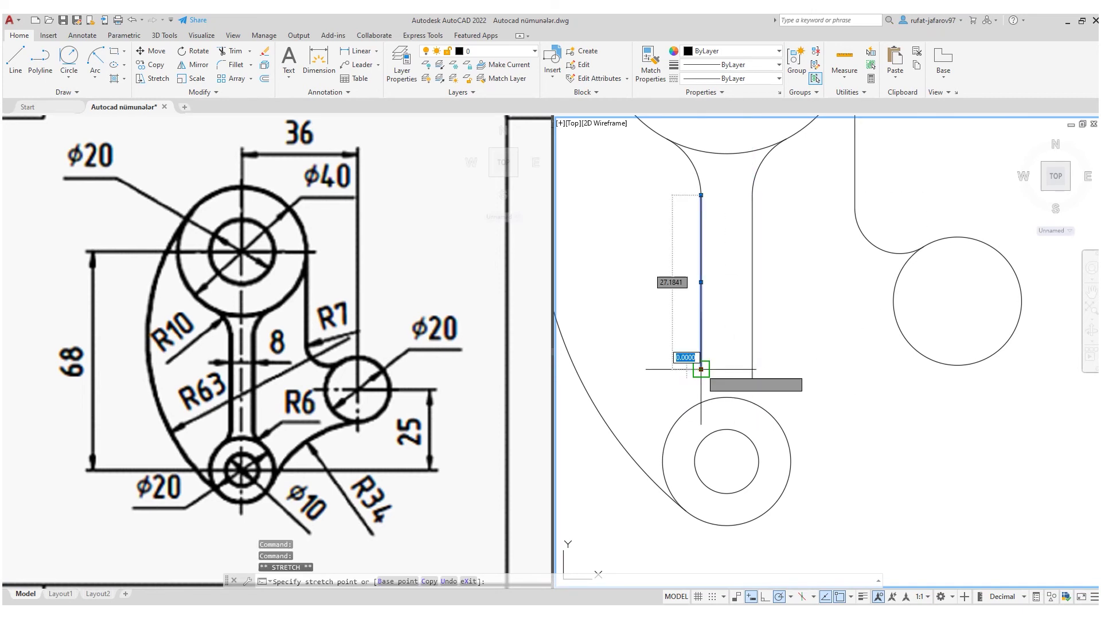
key("Escape")
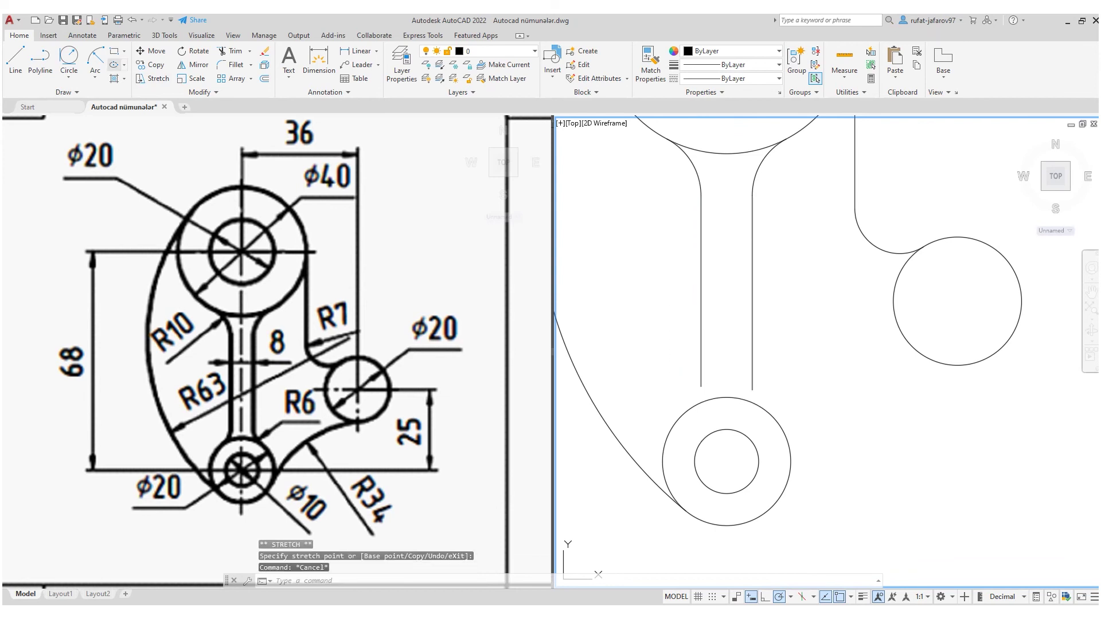
left_click(69, 55)
Set the fillet radius to 6 and round the left slot line into the lower circle.
key("Escape")
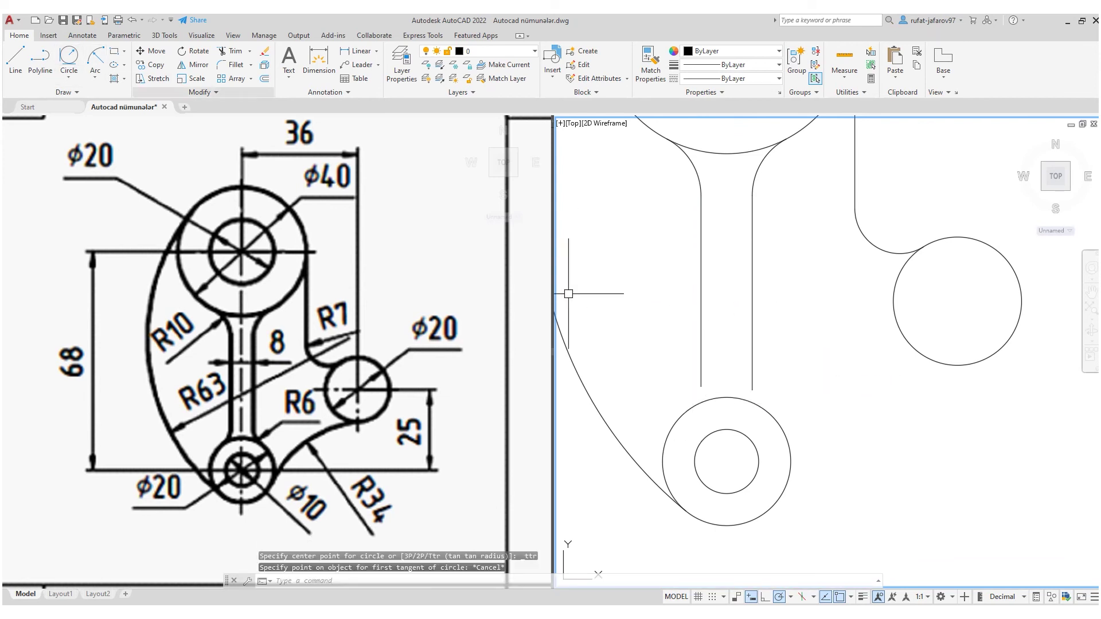
type("f")
key("Return")
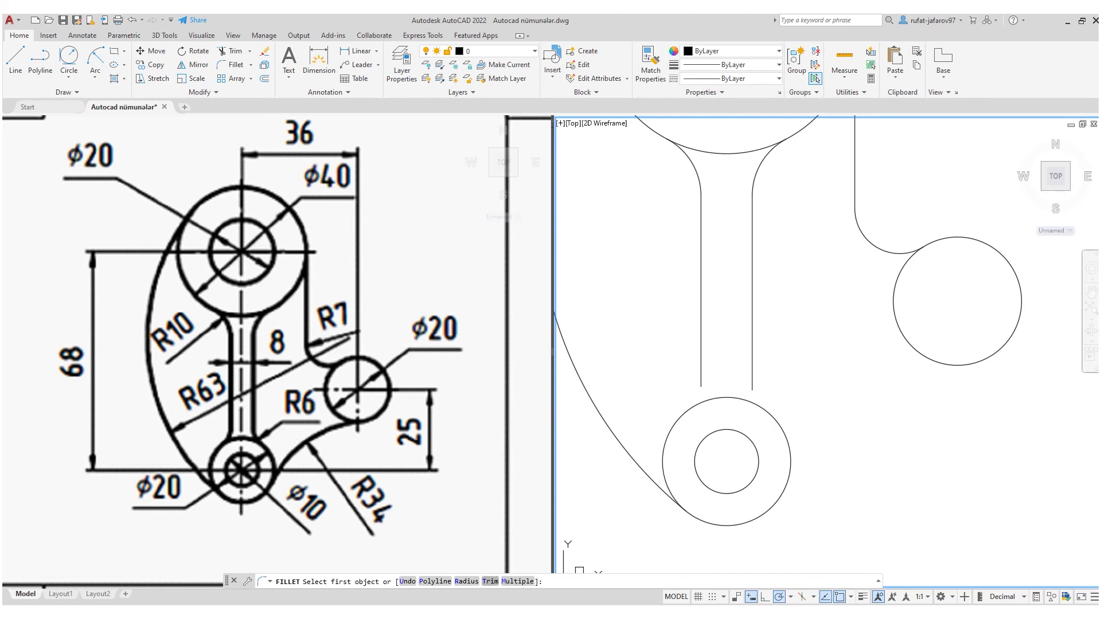
type("r")
key("Return")
type("6")
key("Return")
left_click(701, 372)
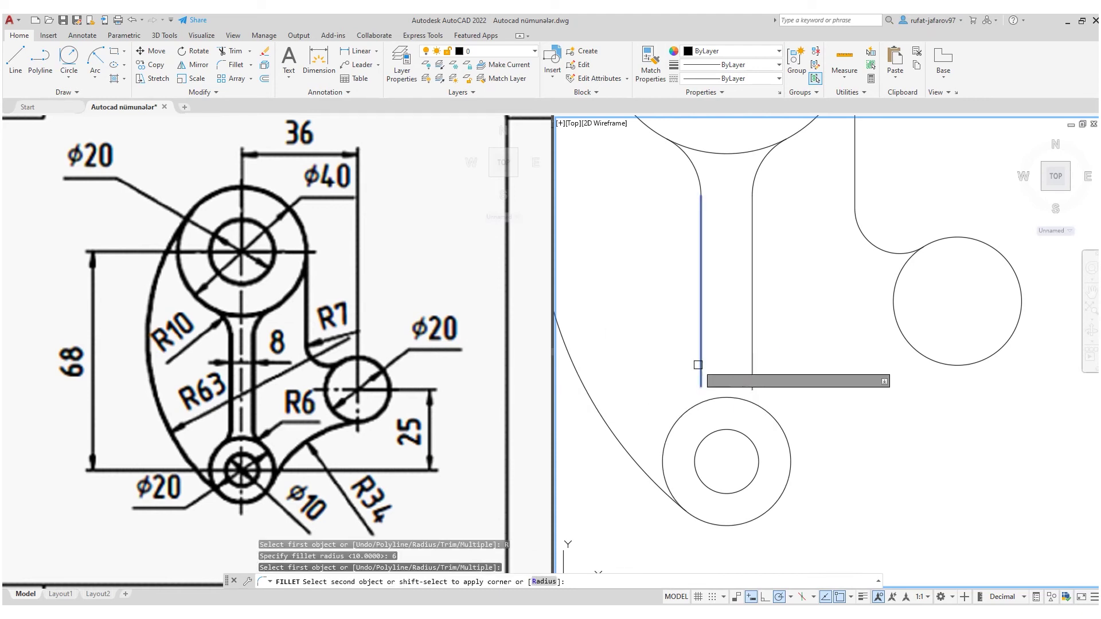
left_click(694, 403)
Fillet the right slot line into the lower circle with the same R6.
key("Return")
left_click(753, 380)
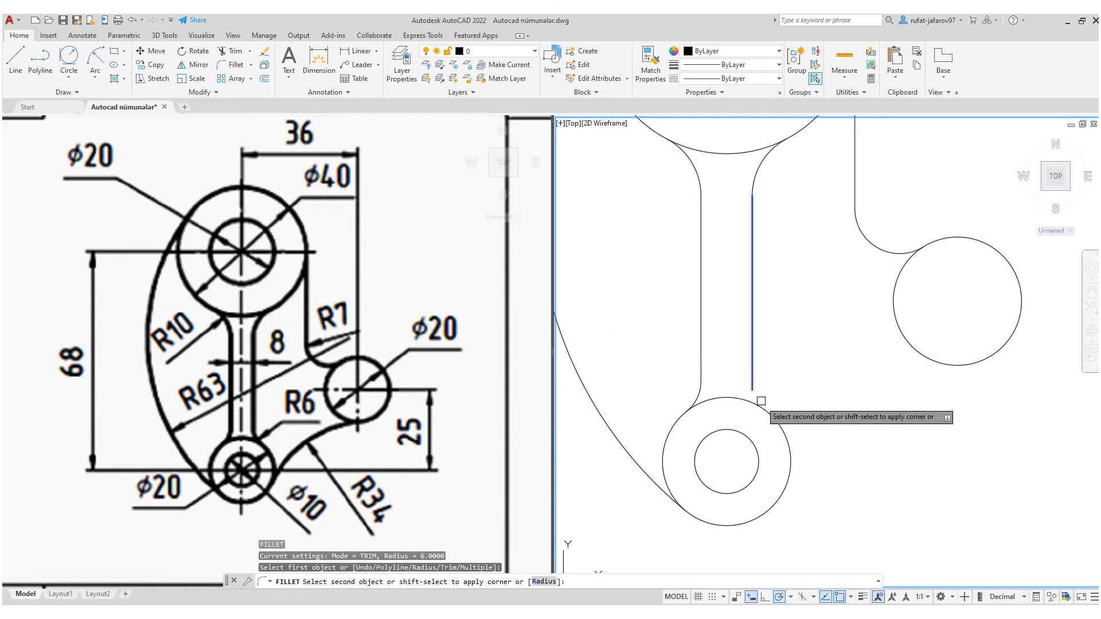
left_click(758, 401)
scroll(669, 312, "down", 2)
key("Escape")
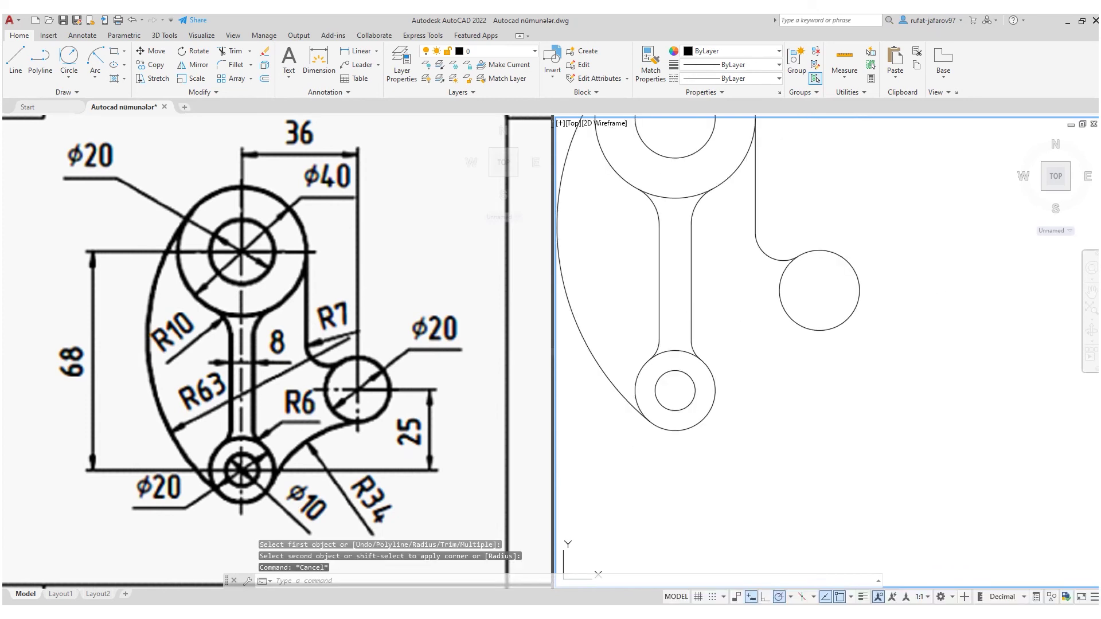
left_click(305, 433)
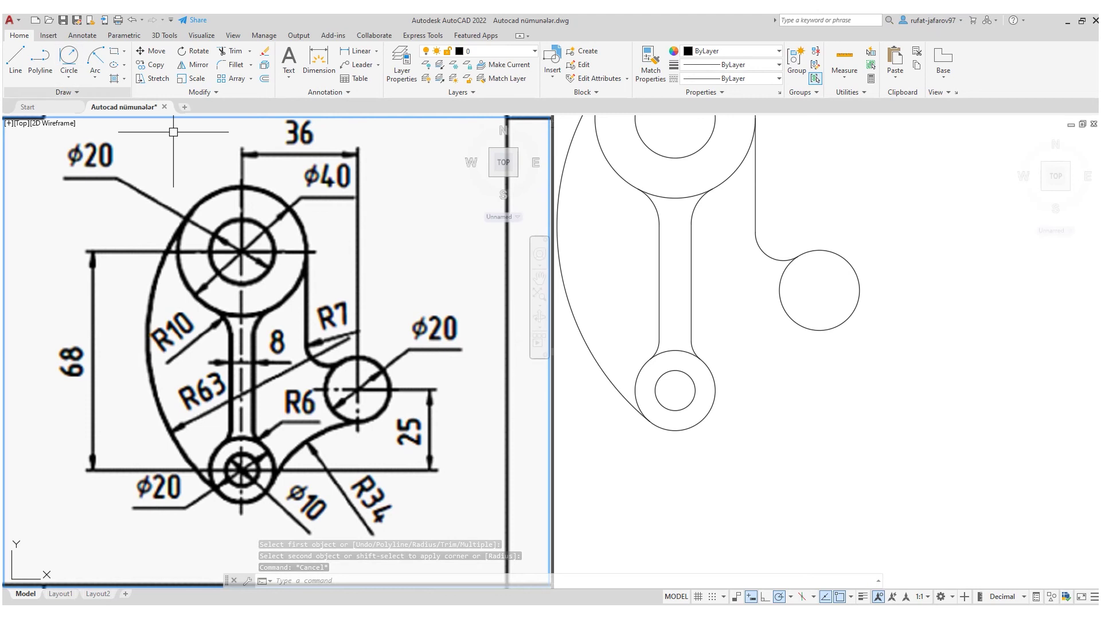
Draw an R34 circle tangent to the lower circle and the small right circle.
type("c")
key("Return")
type("t")
key("Return")
left_click(717, 411)
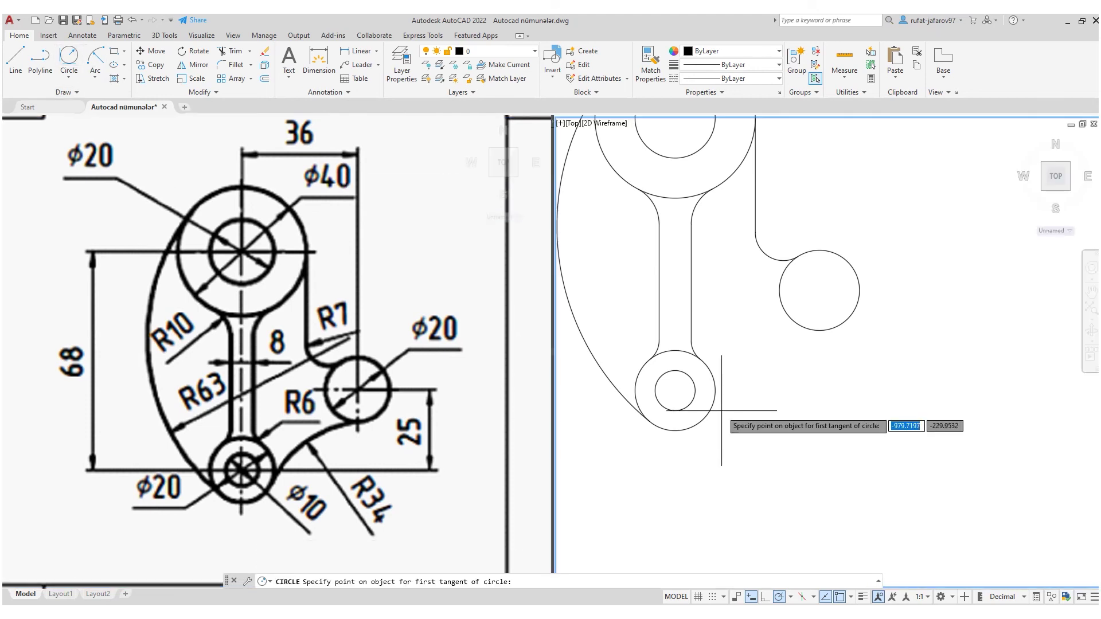
left_click(715, 410)
left_click(820, 324)
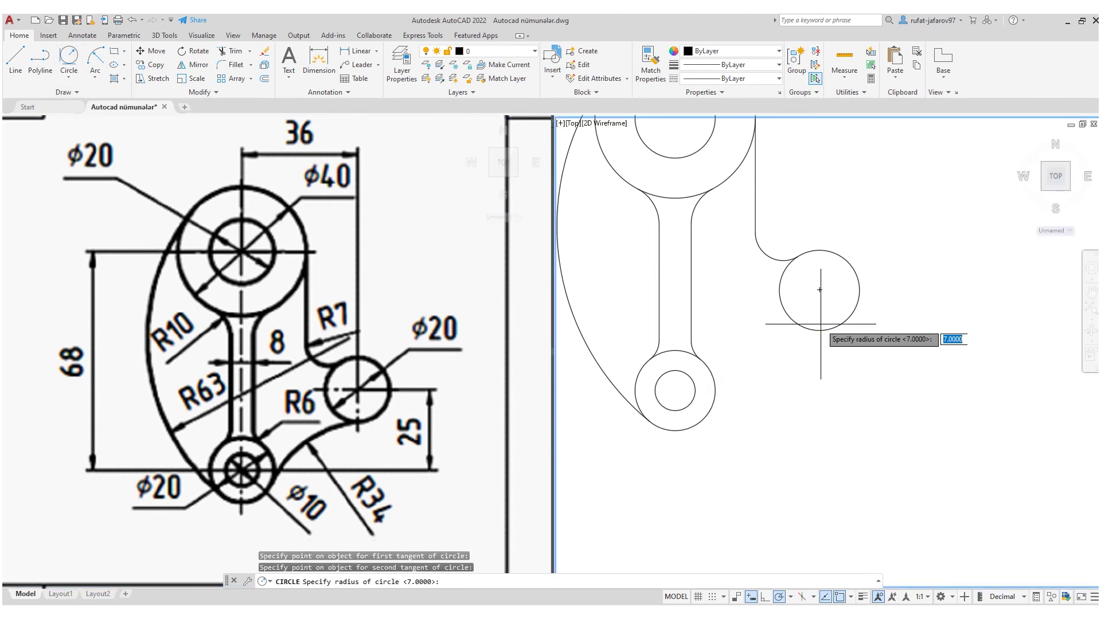
type("34")
key("Return")
Trim away the lower-right part of the R34 circle, leaving the tangent arc.
scroll(777, 208, "down", 3)
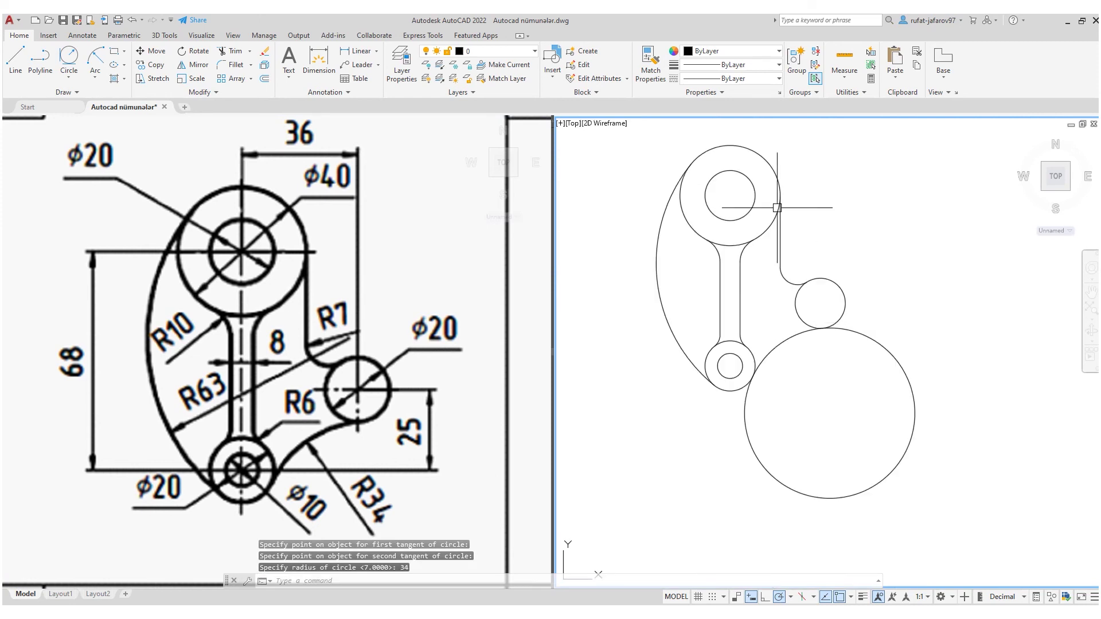
type("tr")
key("Return")
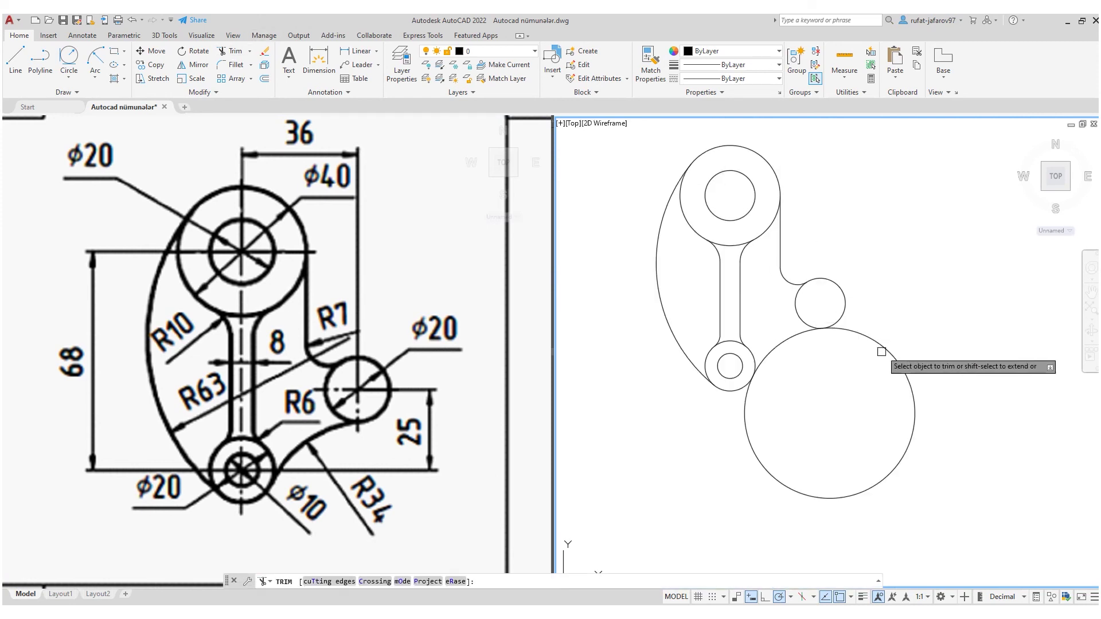
left_click(878, 347)
key("Escape")
middle_click_drag(870, 270, 874, 315)
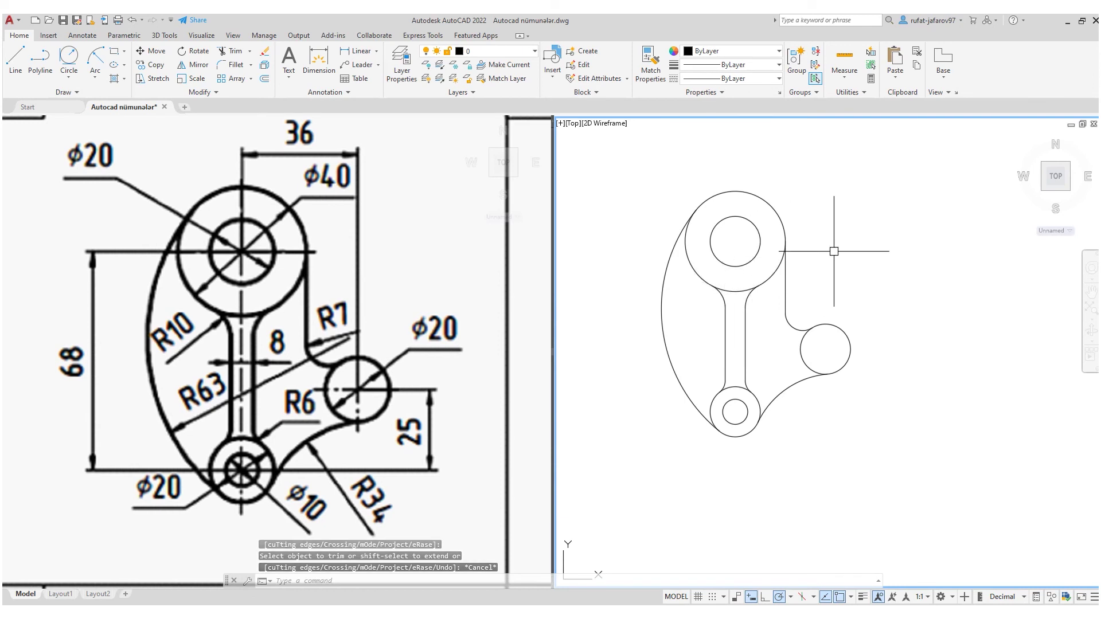
middle_click_drag(788, 240, 777, 258)
Crossing-select the entire lever drawing and JOIN its lines and arcs into polylines.
left_click(894, 193)
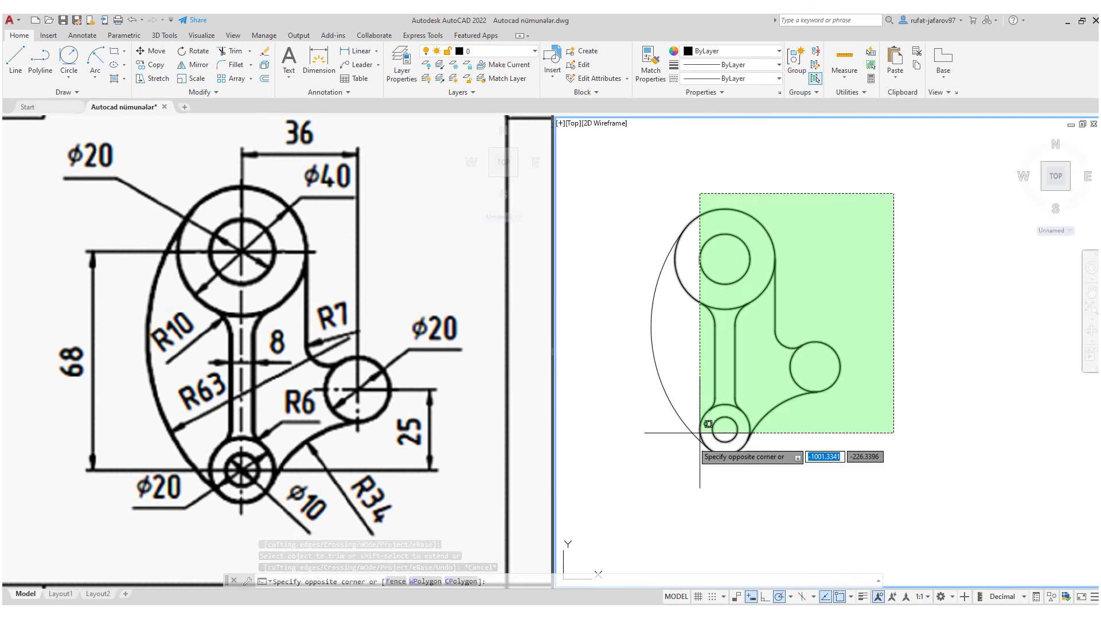
left_click(627, 480)
type("join")
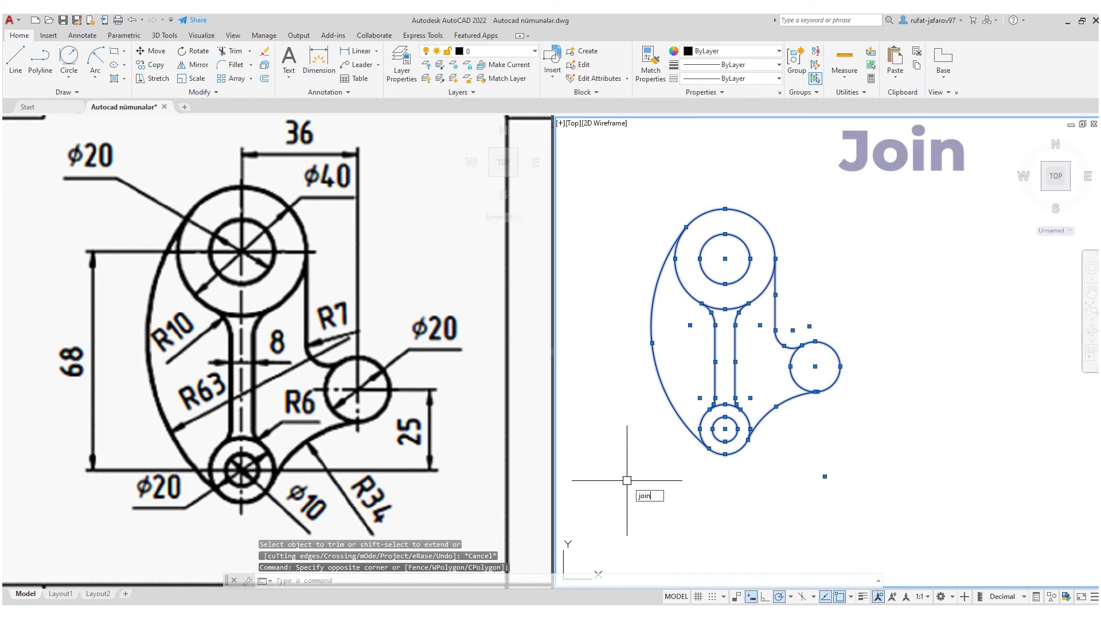
key("Return")
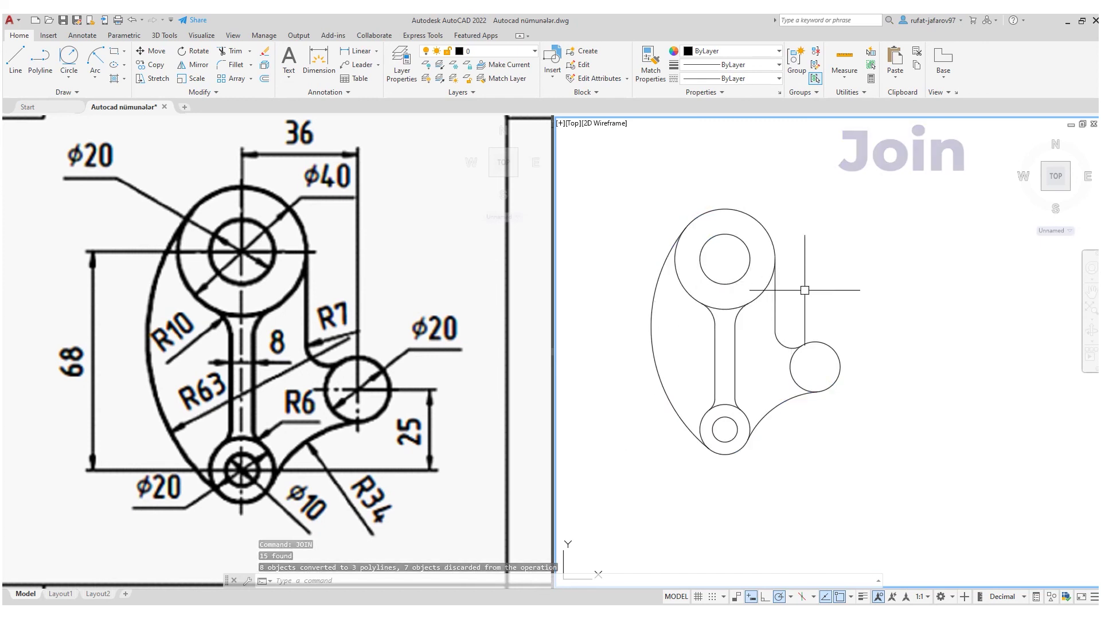
scroll(747, 313, "up", 2)
middle_click_drag(840, 278, 875, 281)
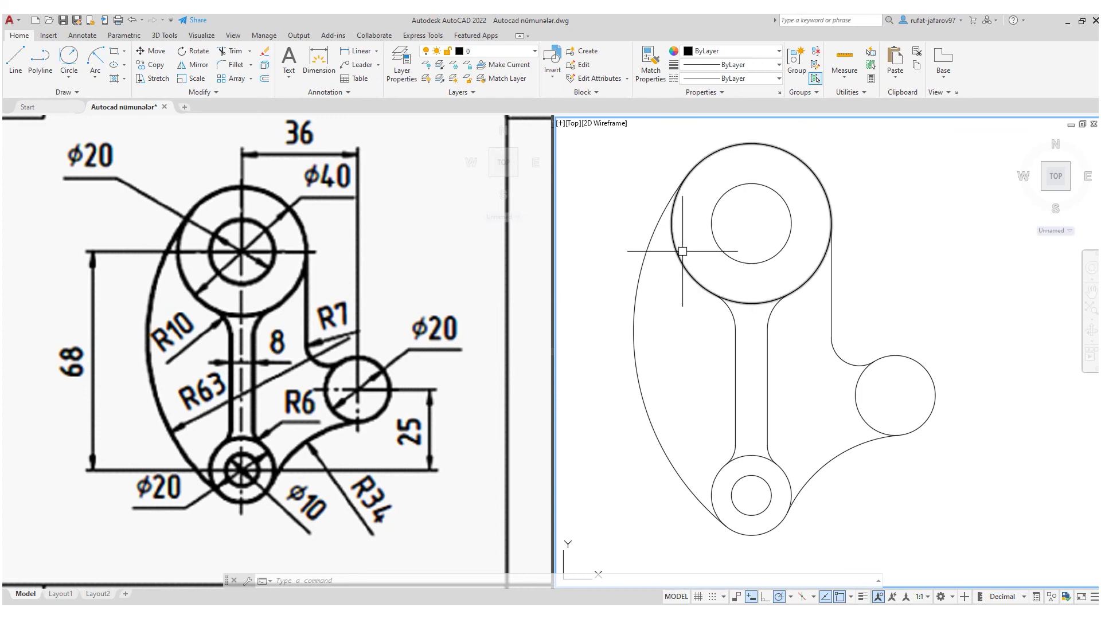
middle_click_drag(683, 251, 686, 260)
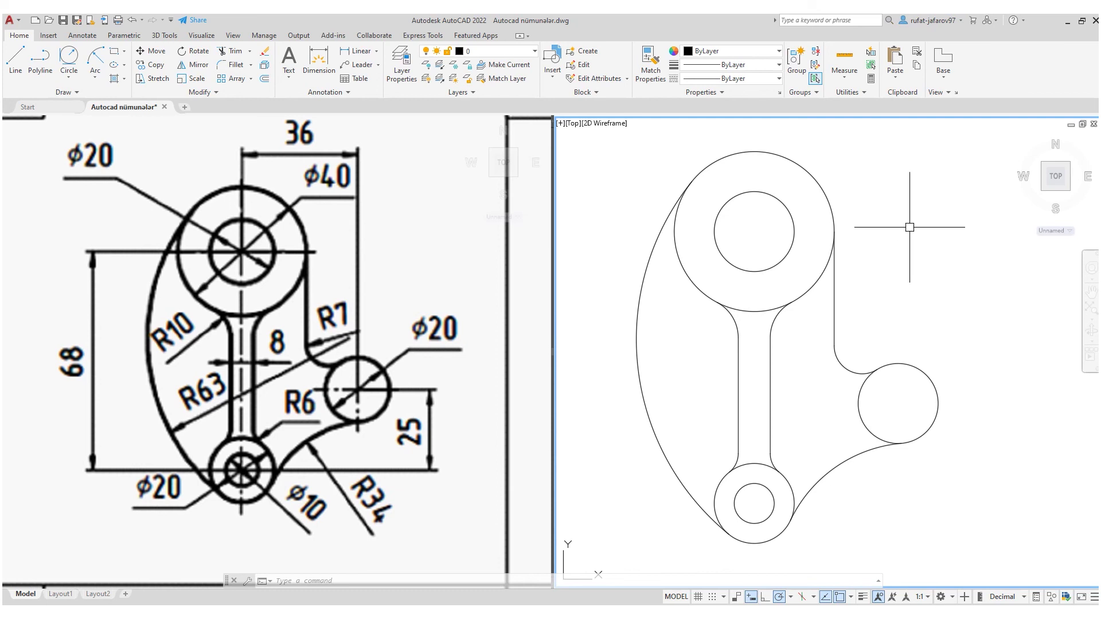
mouse_move(884, 253)
middle_mouse_down()
mouse_move(885, 263)
mouse_move(883, 253)
middle_mouse_up()
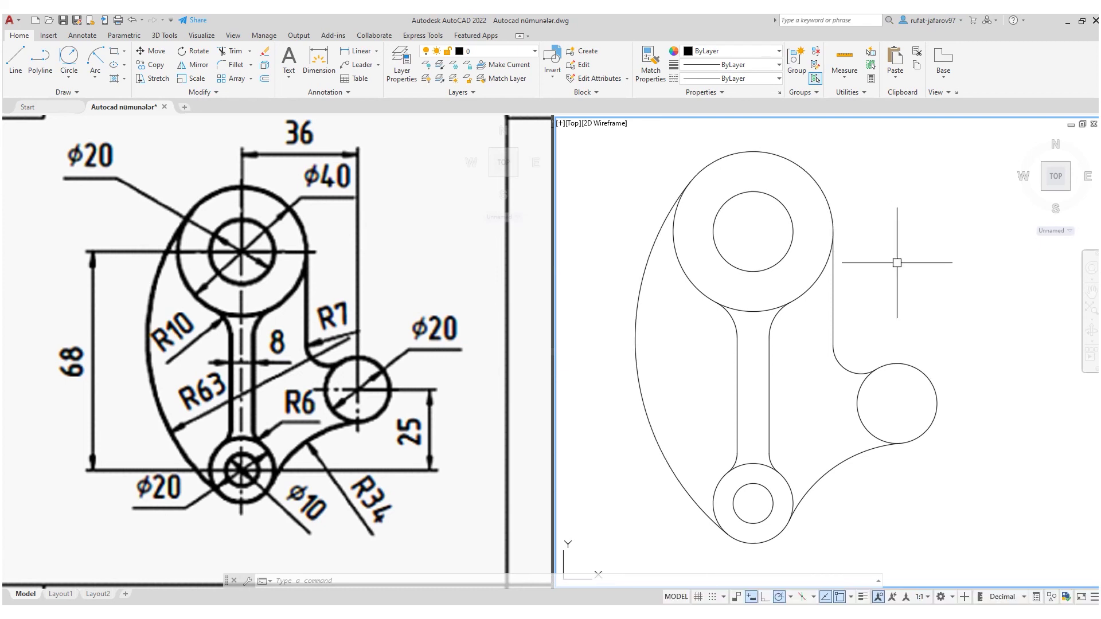